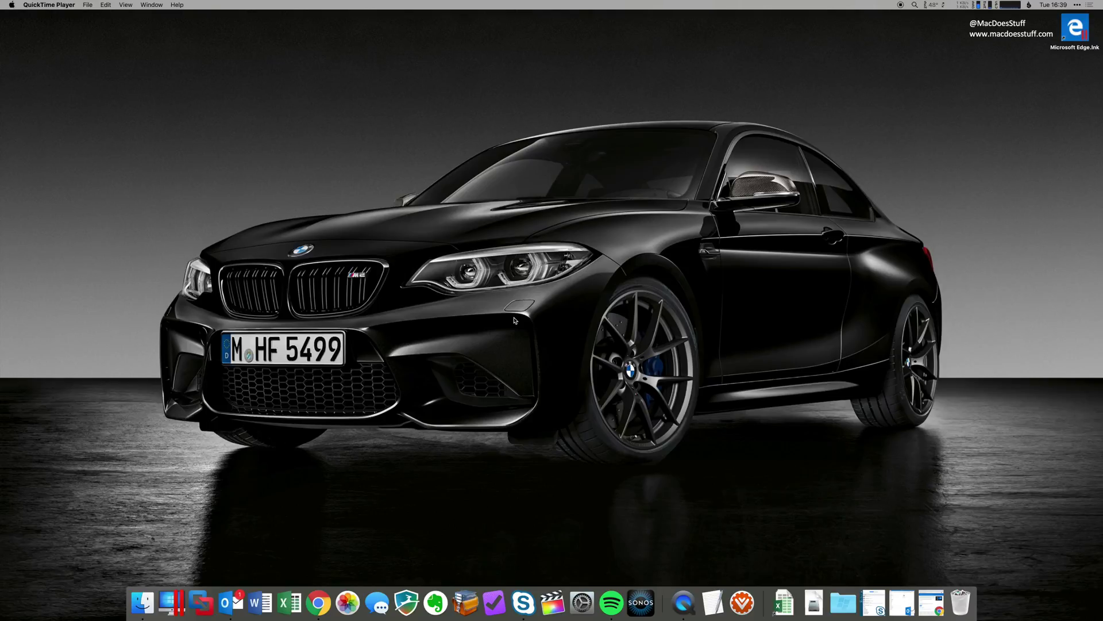
- On Microsoft's download page, confirm Windows 10 as the edition and English as the product language
left_click(310, 598)
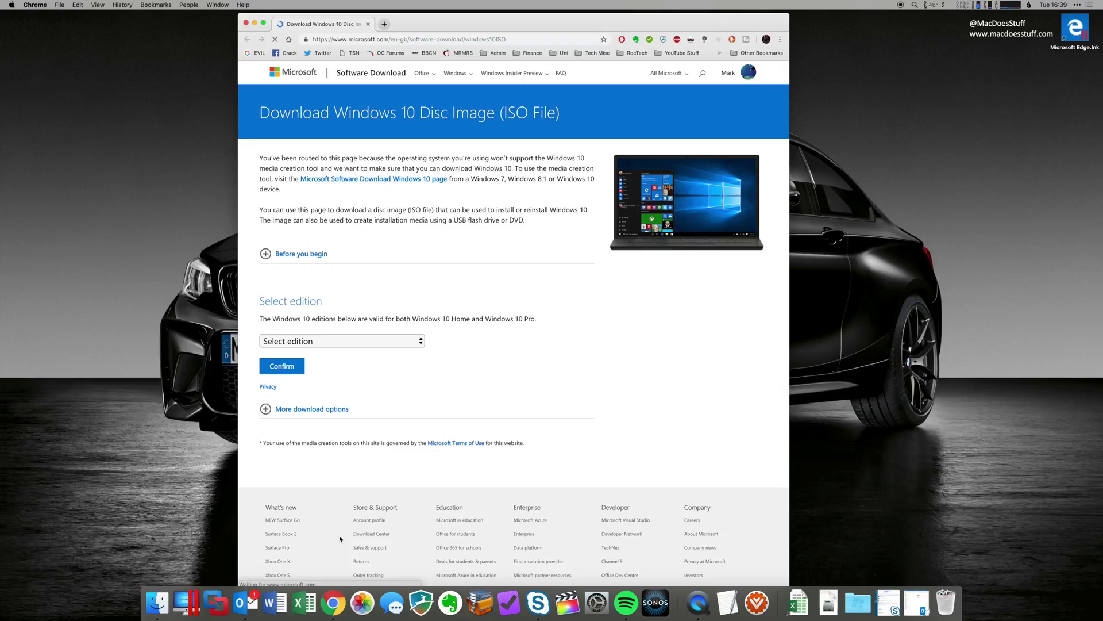
left_click(365, 340)
left_click(379, 364)
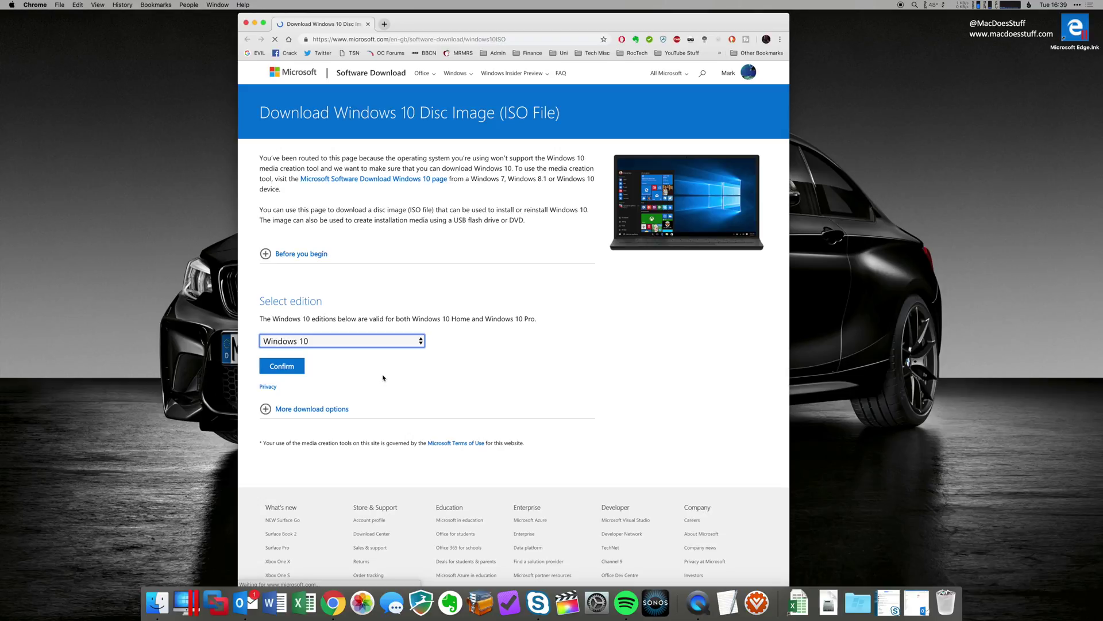
left_click(301, 371)
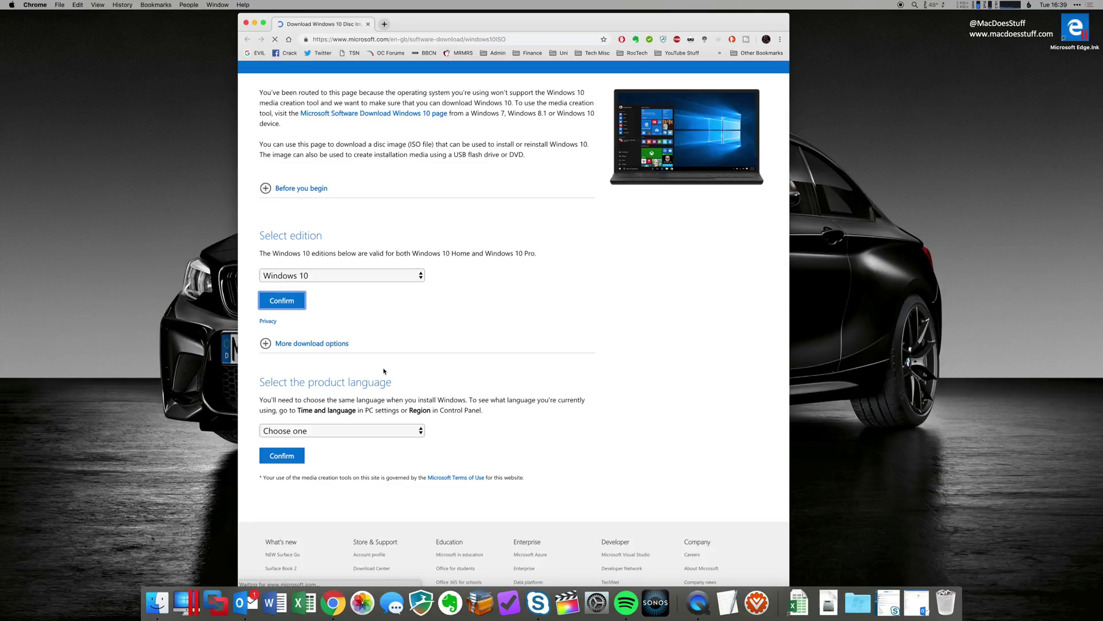
left_click(377, 431)
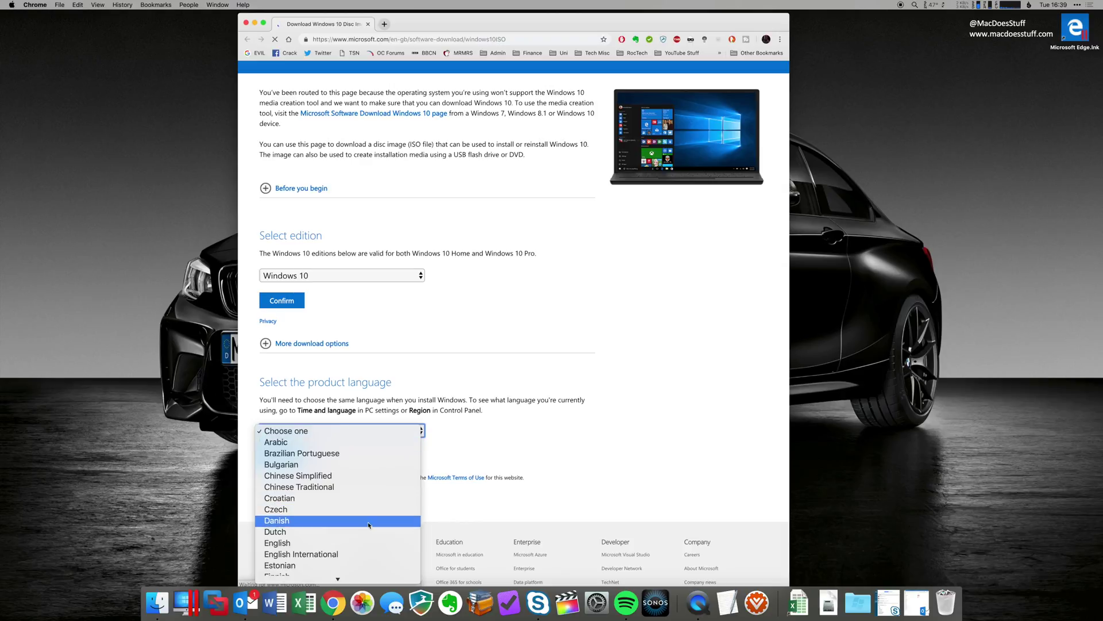
left_click(367, 542)
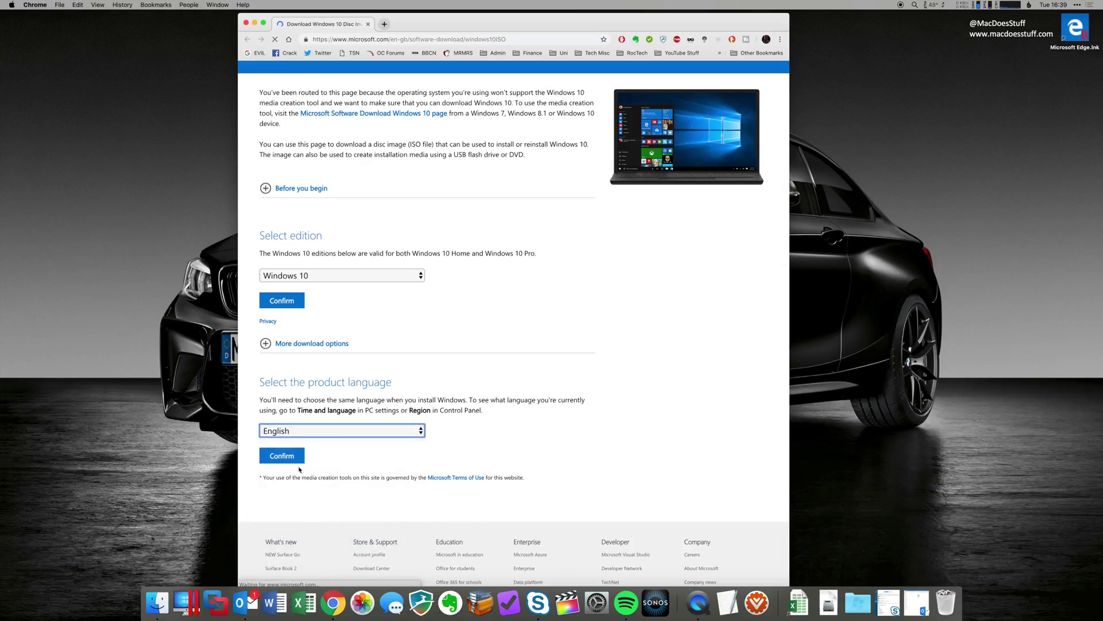
left_click(296, 458)
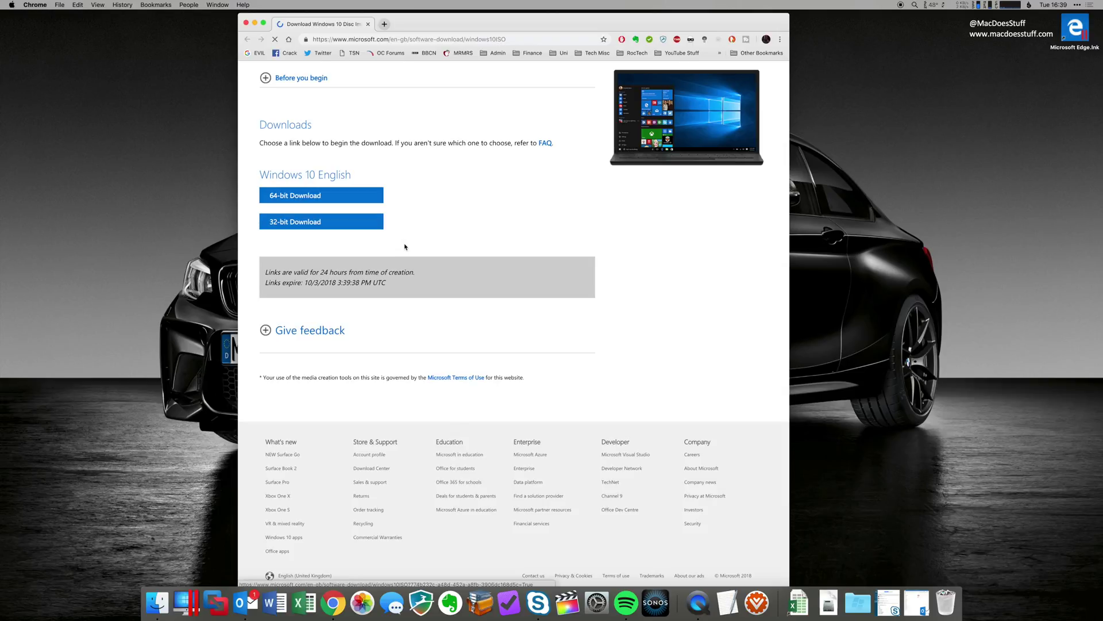
- Download the 64-bit Windows 10 ISO and show Chrome's Downloads list
left_click(321, 197)
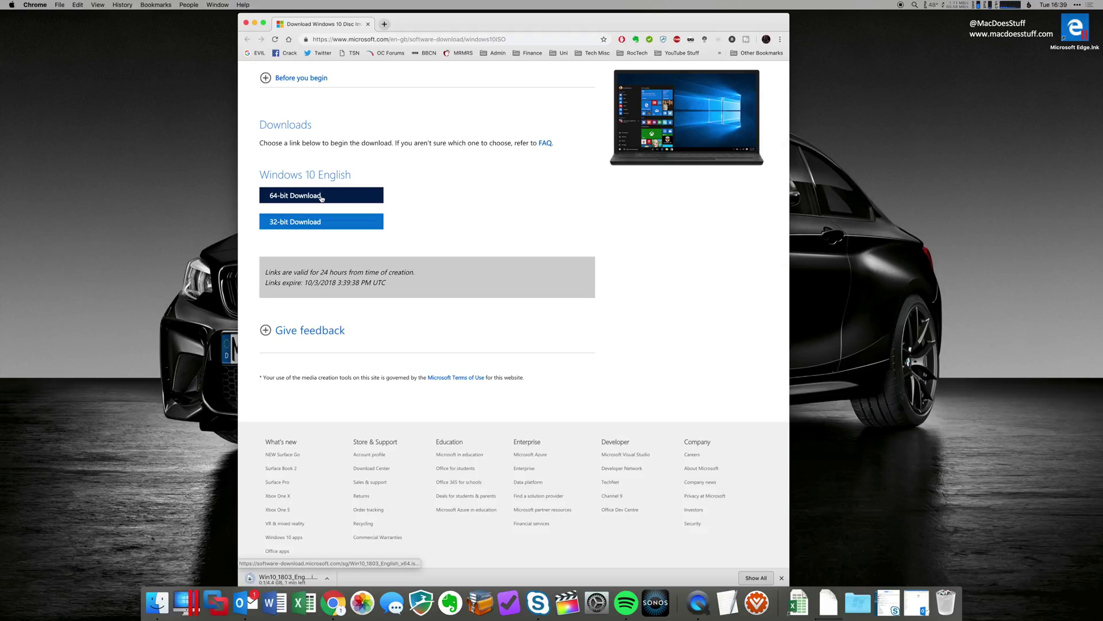
left_click(217, 4)
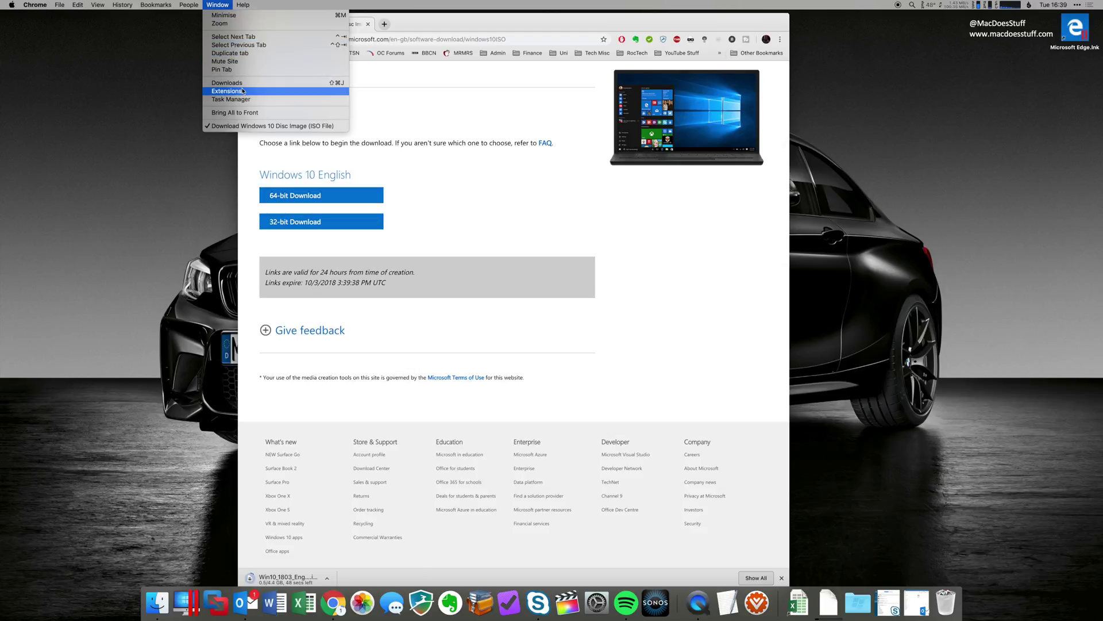
left_click(242, 82)
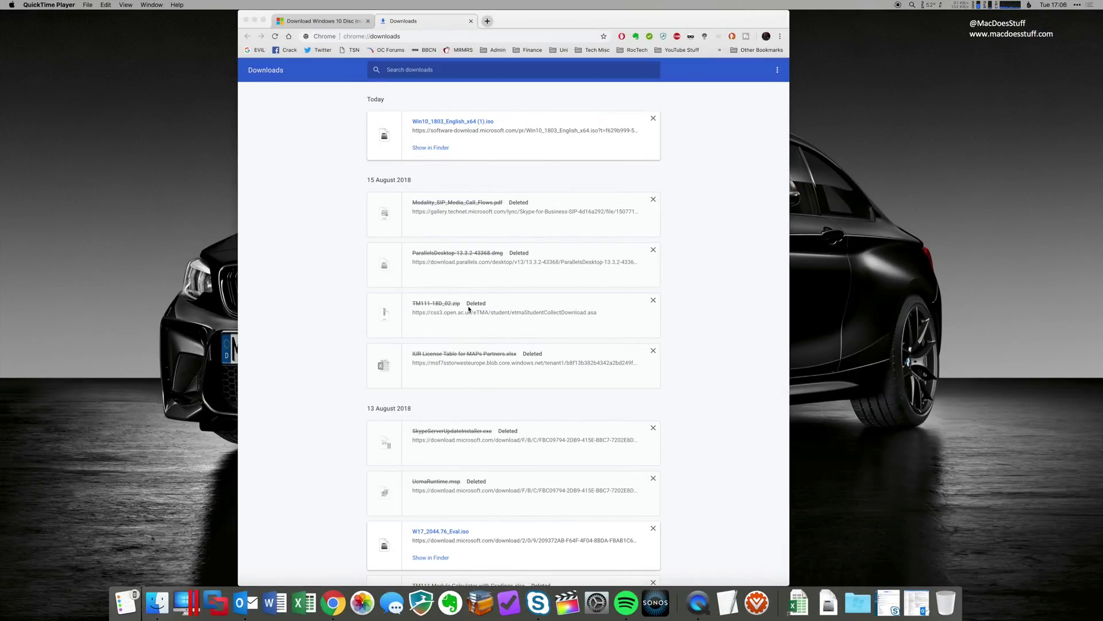
- Close Chrome and launch VMware Fusion
left_click(357, 171)
key("super+w")
key("super+w")
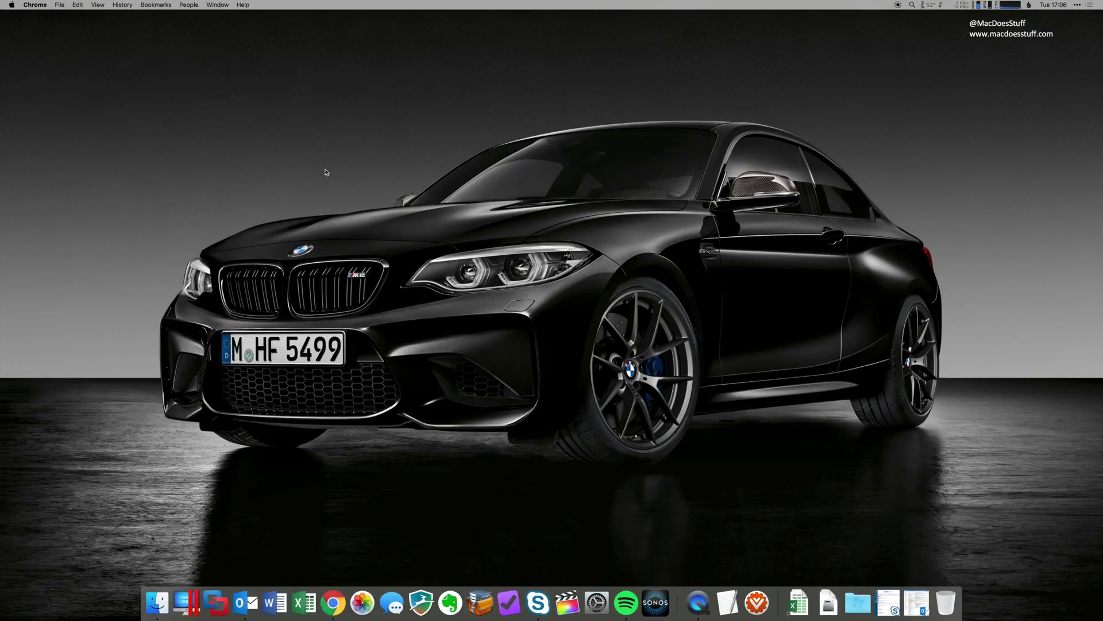
left_click(226, 611)
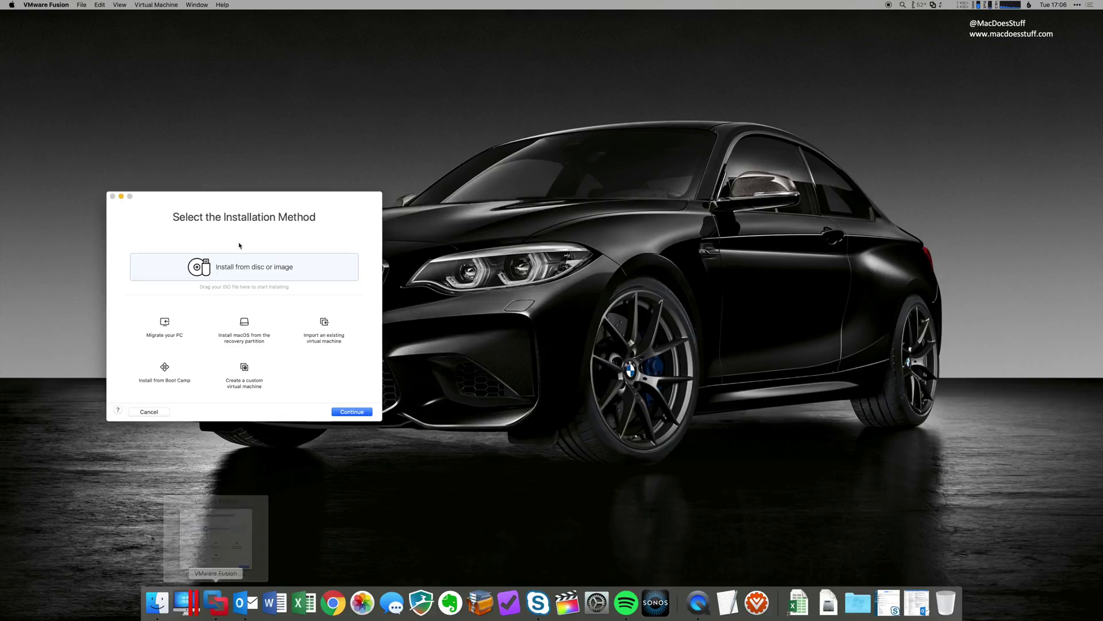
left_click_drag(245, 202, 536, 166)
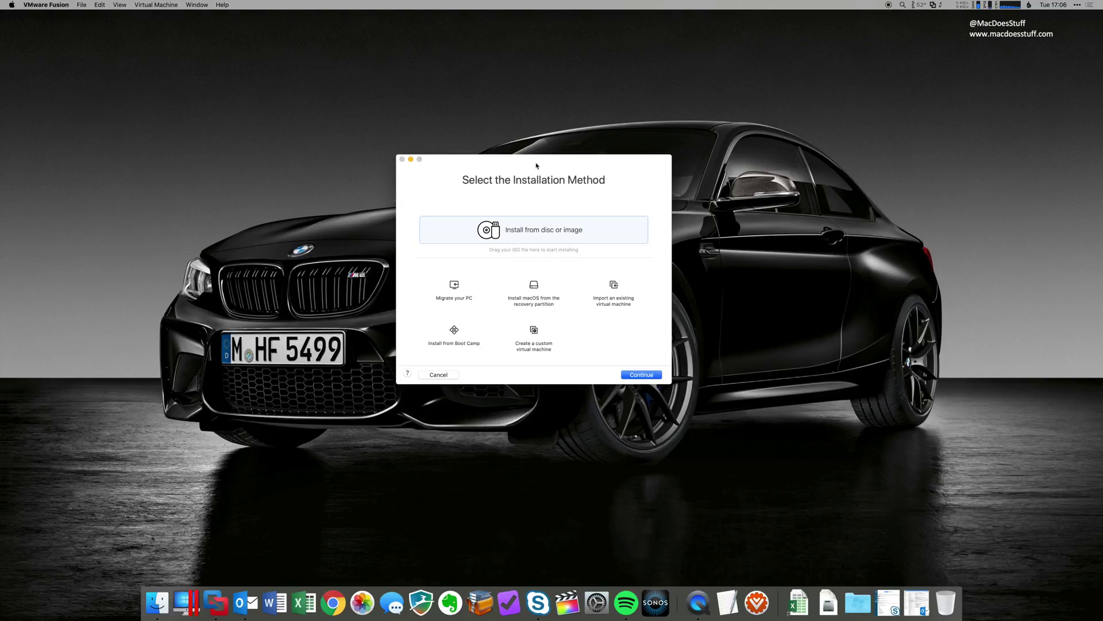
- Open the Virtual Machine Library and start a new virtual machine from File > New
right_click(220, 604)
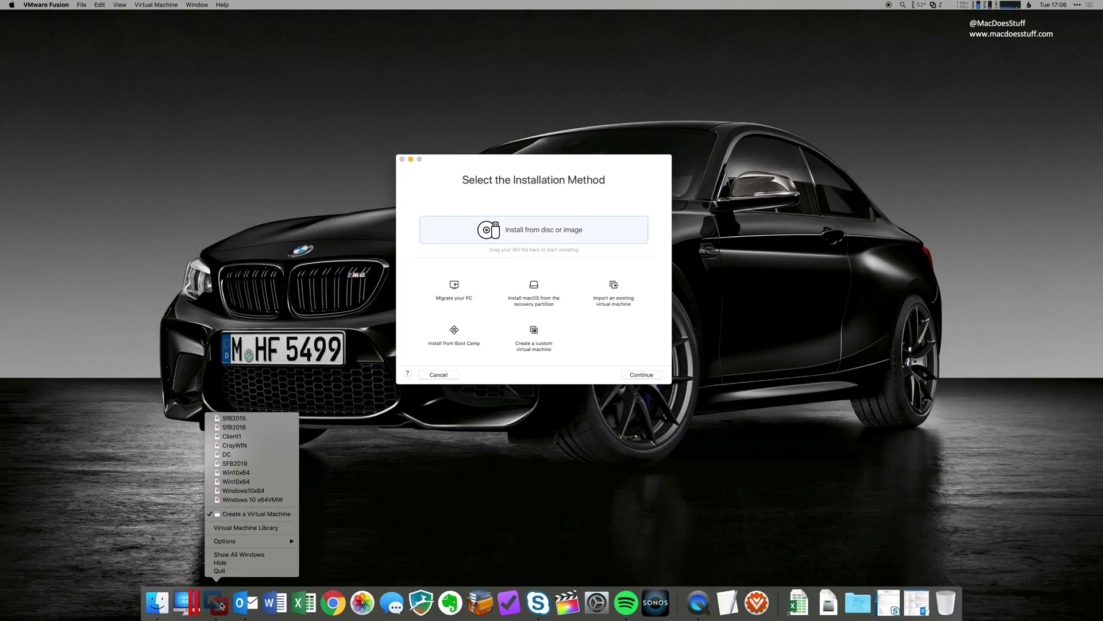
left_click(248, 529)
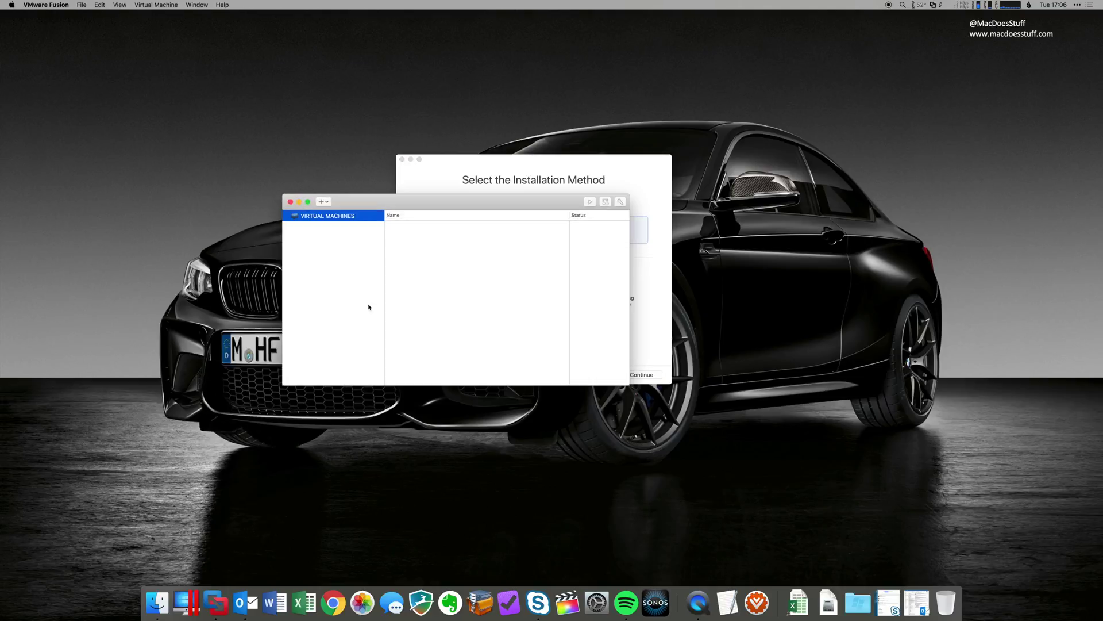
left_click_drag(486, 203, 423, 252)
left_click_drag(517, 172, 688, 223)
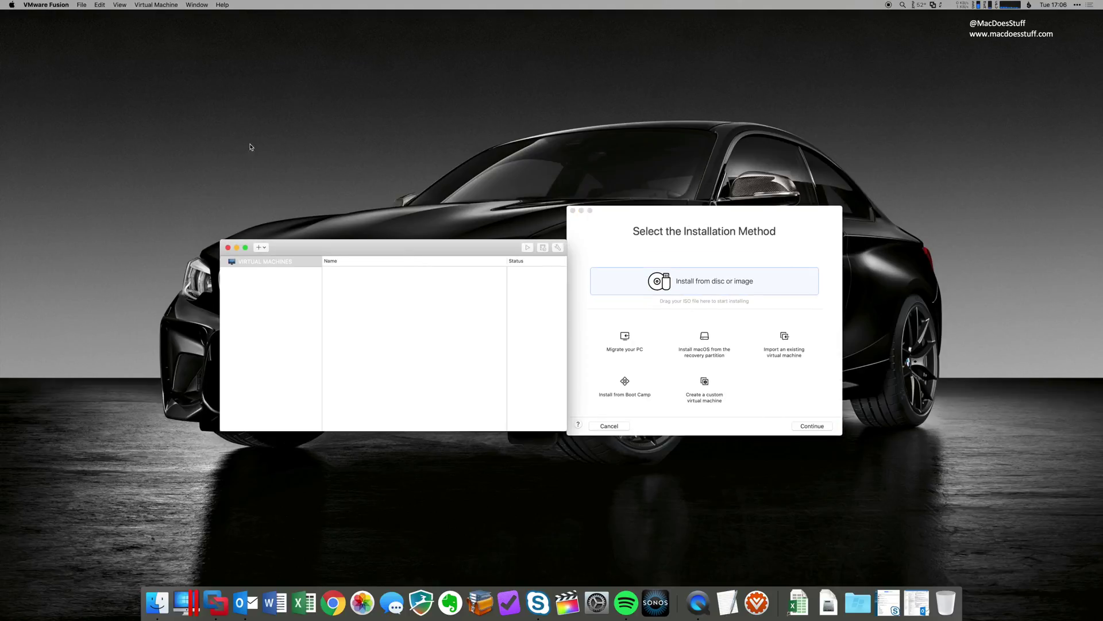
left_click(82, 5)
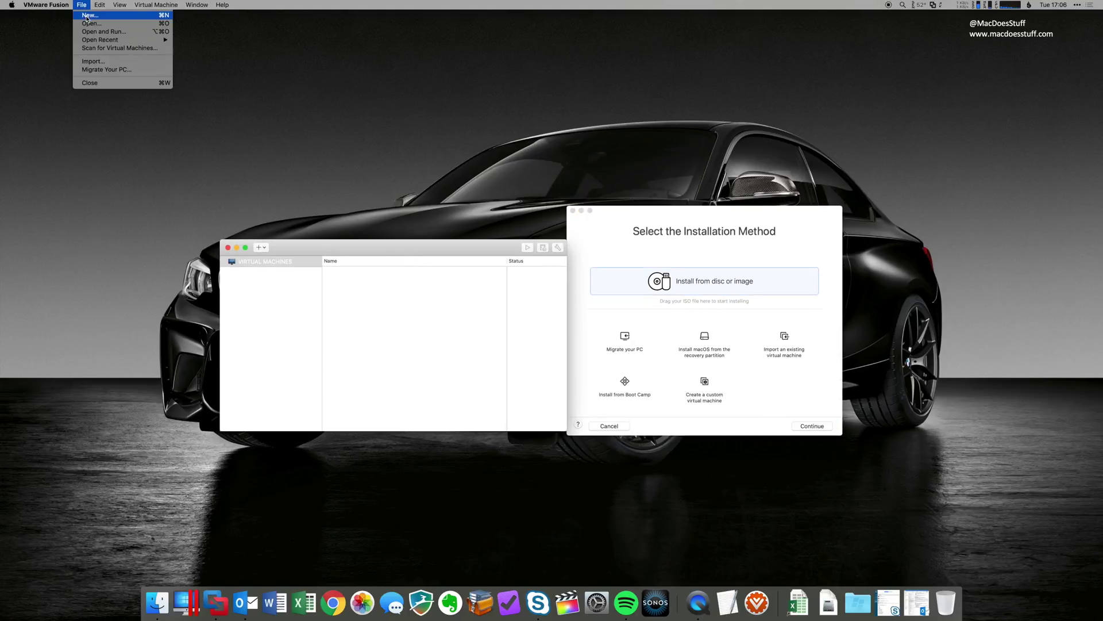
left_click(87, 15)
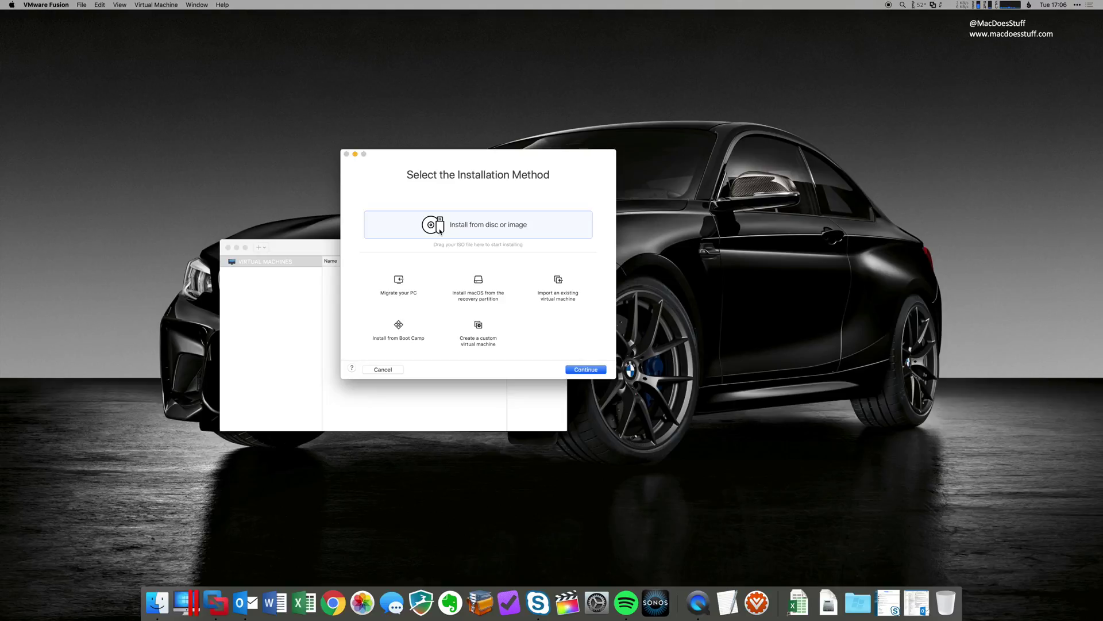
- Accept the Windows 10 ISO for Easy Install and replace the account name with a shorter one
left_click(601, 371)
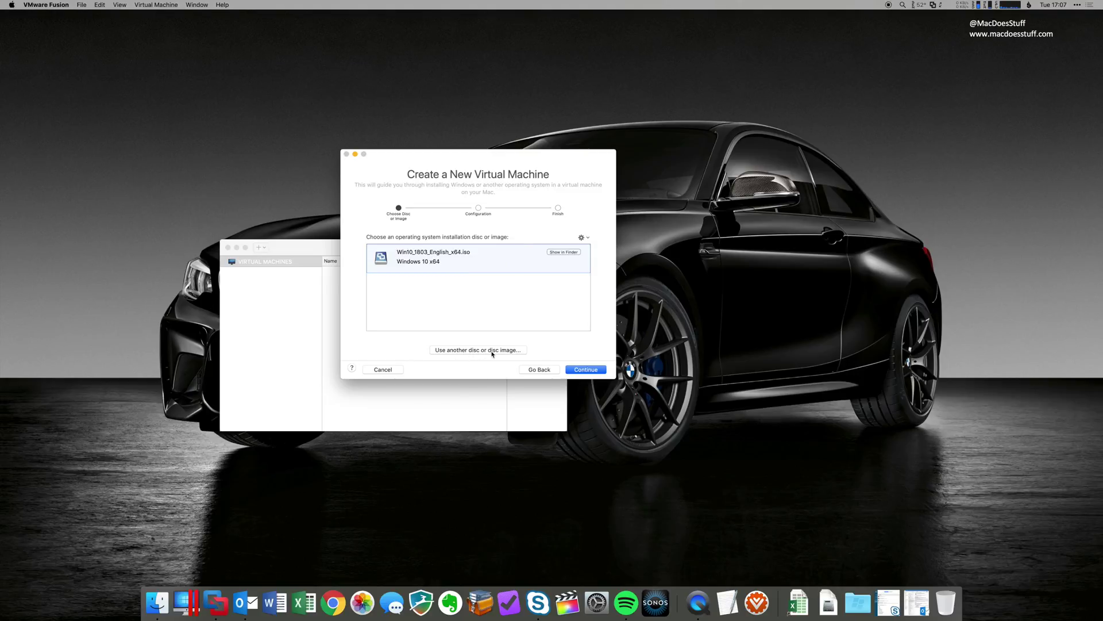
left_click(587, 371)
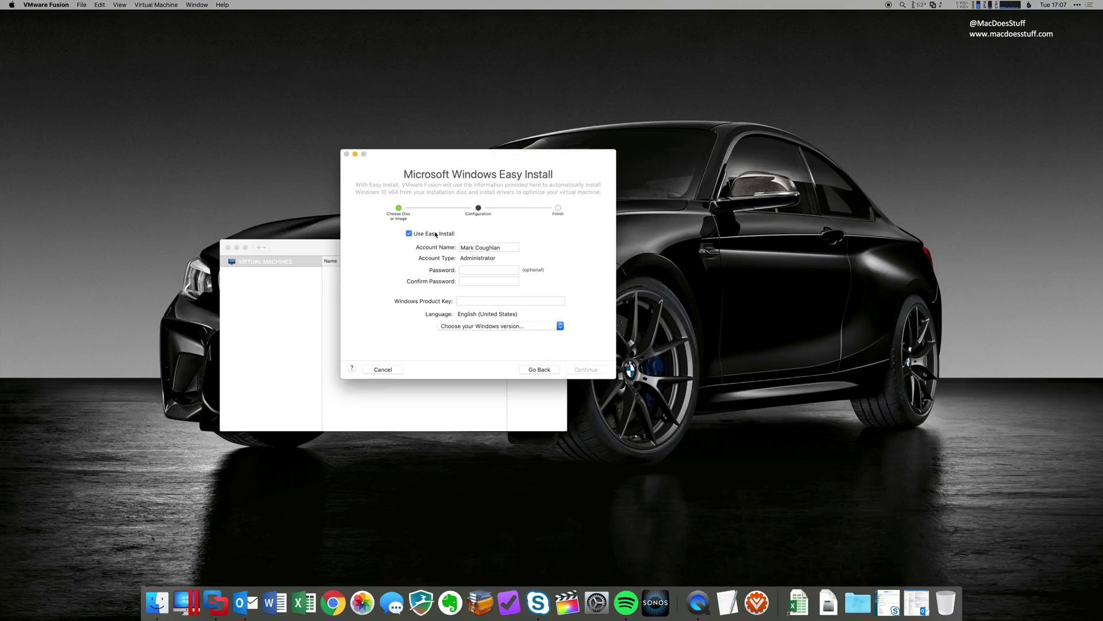
key("Tab")
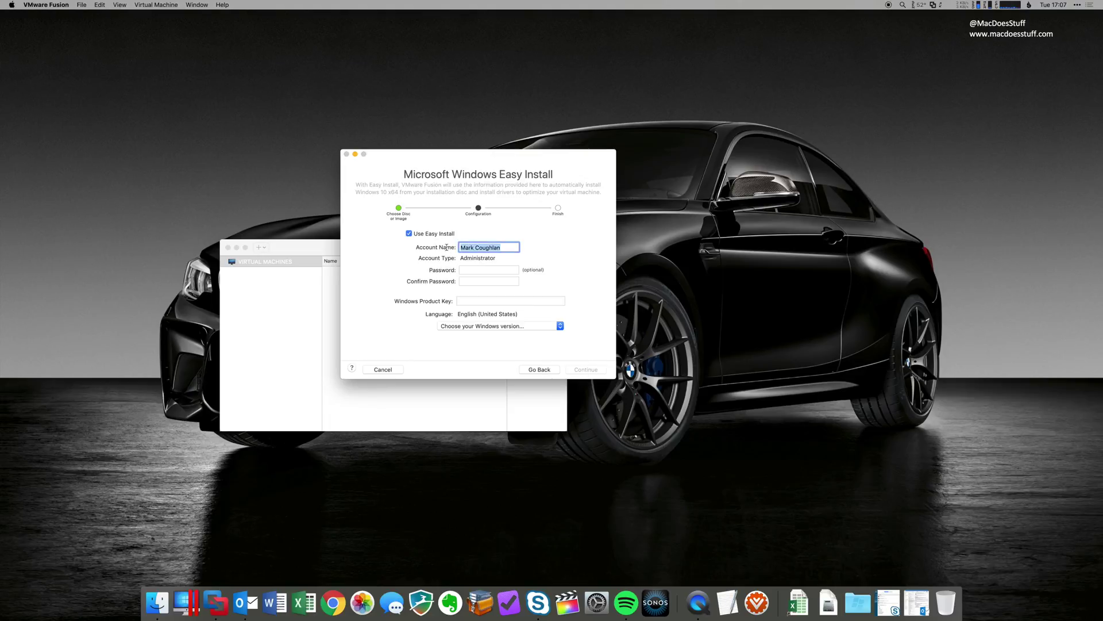
type("MCoughlan")
- Enter and confirm the account password, and choose Windows 10 Pro as the version
key("Tab")
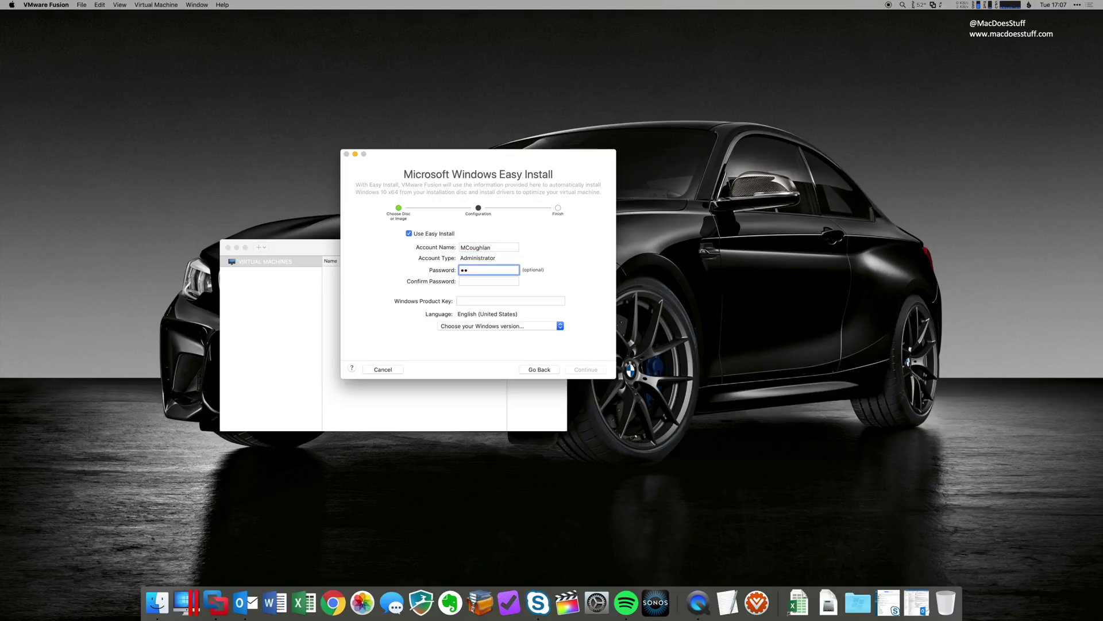
key("Tab")
type("p")
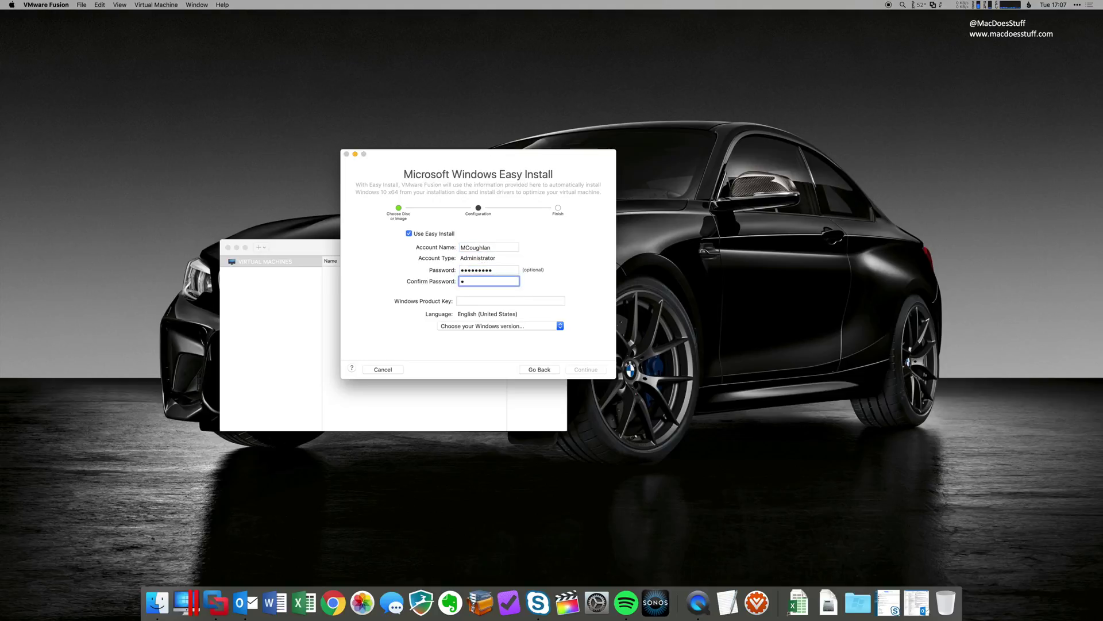
type("asswo")
key("BackSpace")
key("BackSpace")
key("BackSpace")
key("BackSpace")
left_click(460, 326)
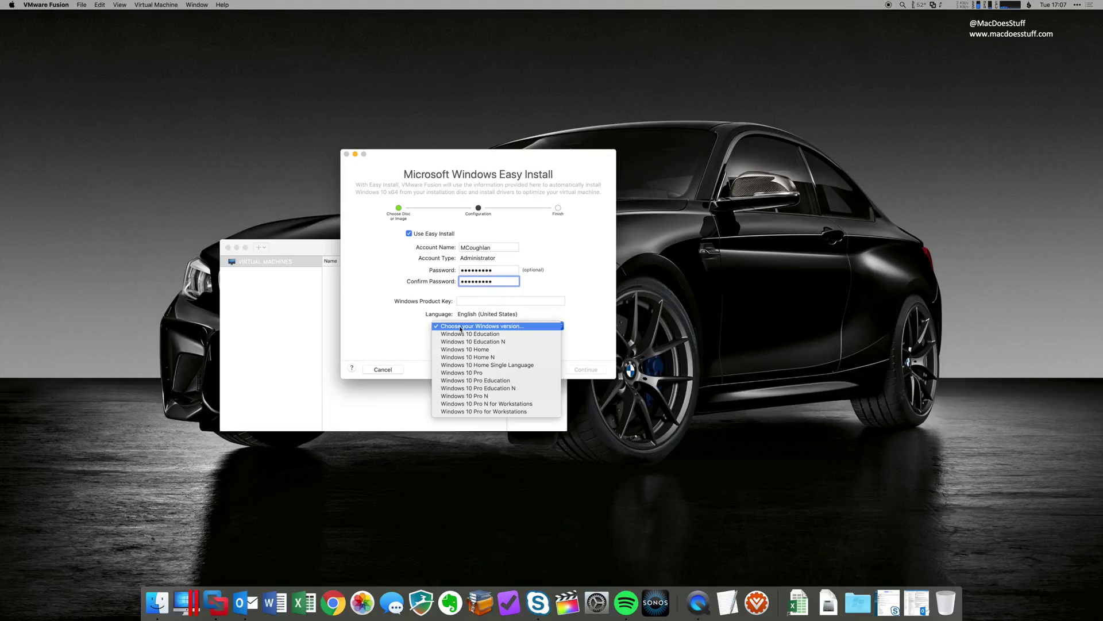
left_click(499, 373)
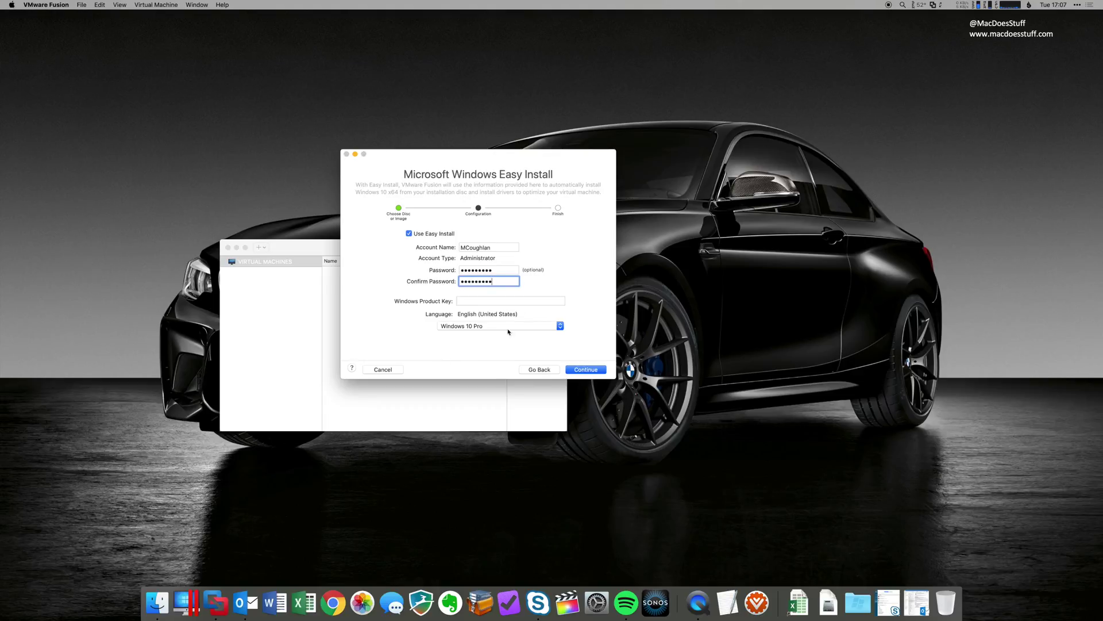
- Continue without a product key, choose More Seamless integration, and reach the Finish summary
left_click(584, 371)
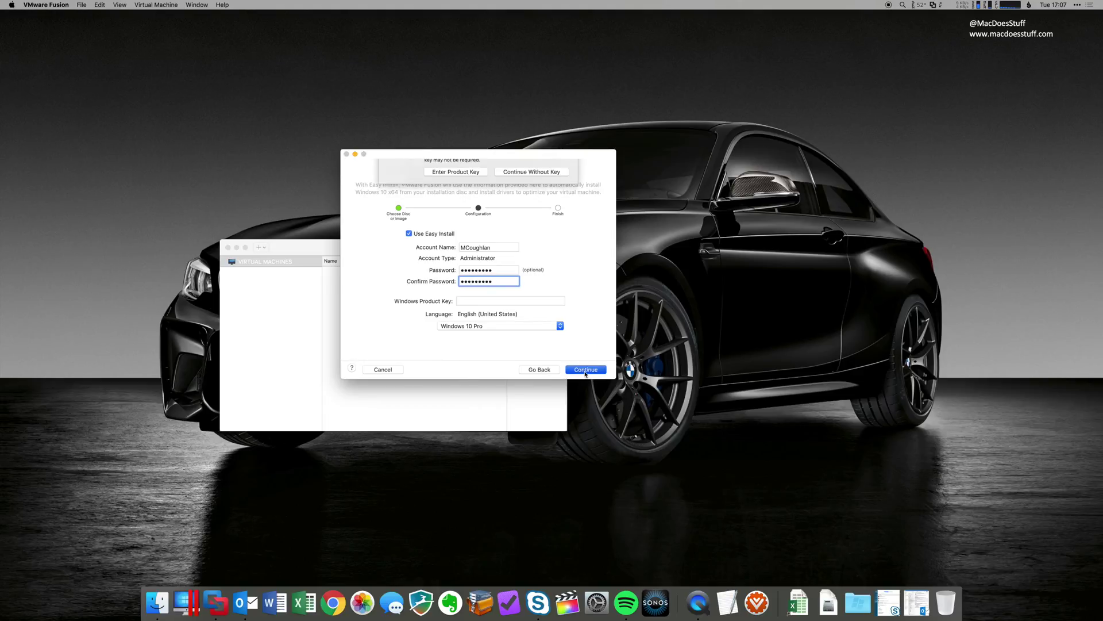
left_click(547, 215)
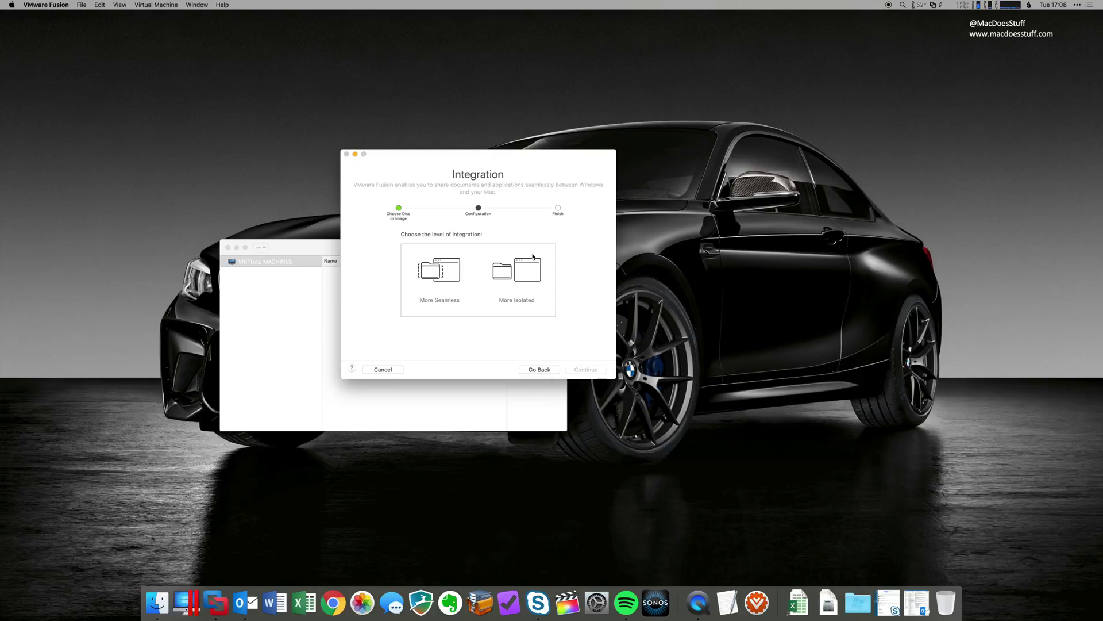
left_click(448, 279)
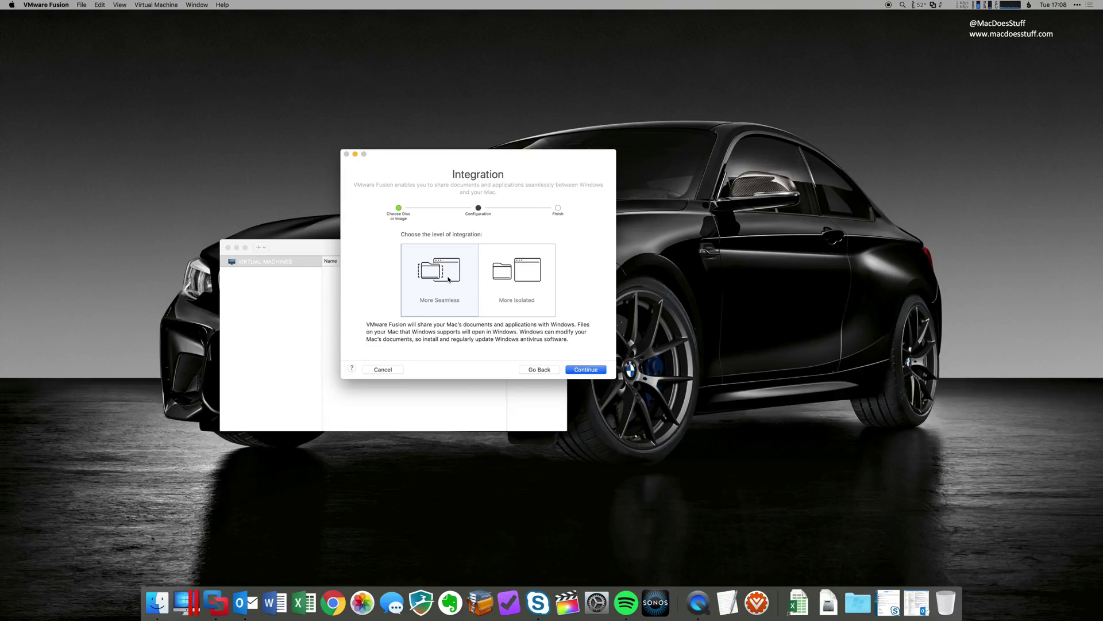
left_click(593, 372)
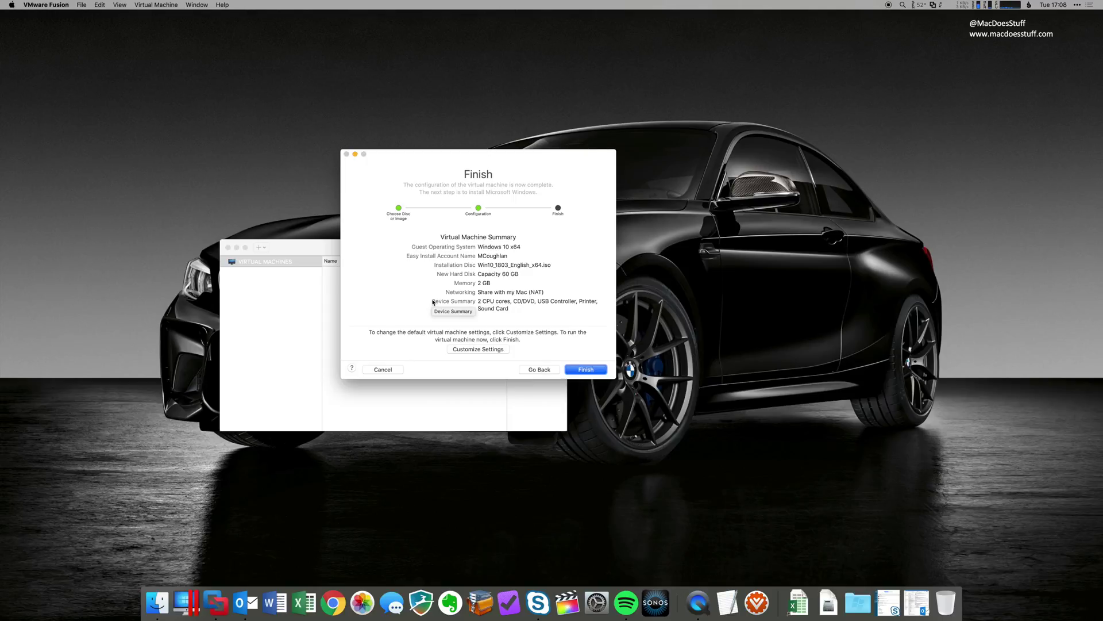
- Choose to customize settings and save the new machine as Win10VMW
left_click(478, 349)
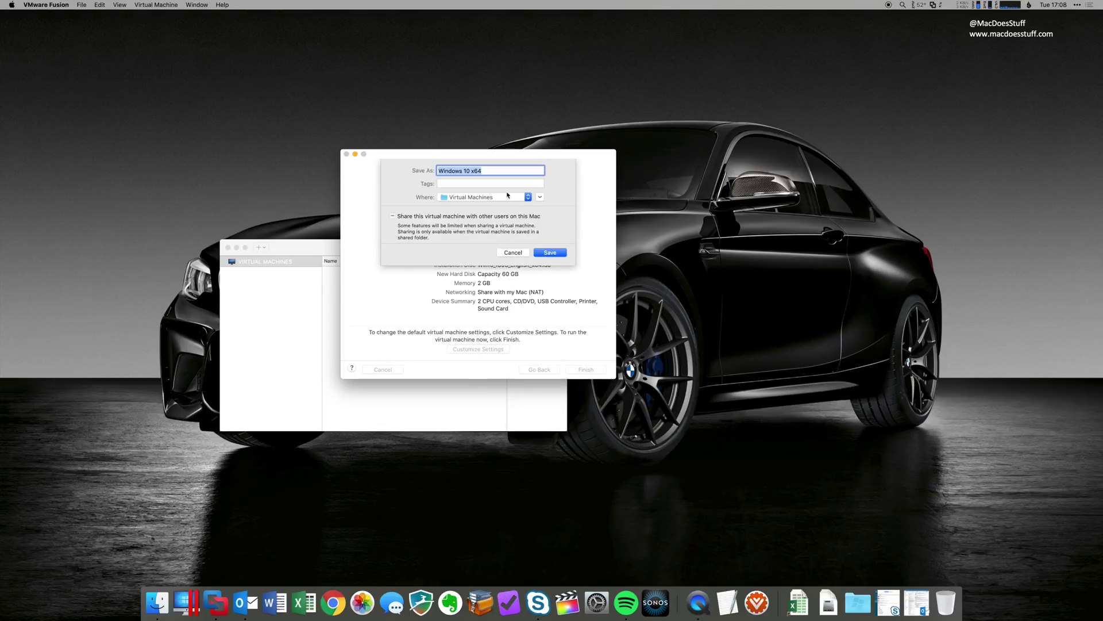
type("Win10VMW")
left_click(550, 253)
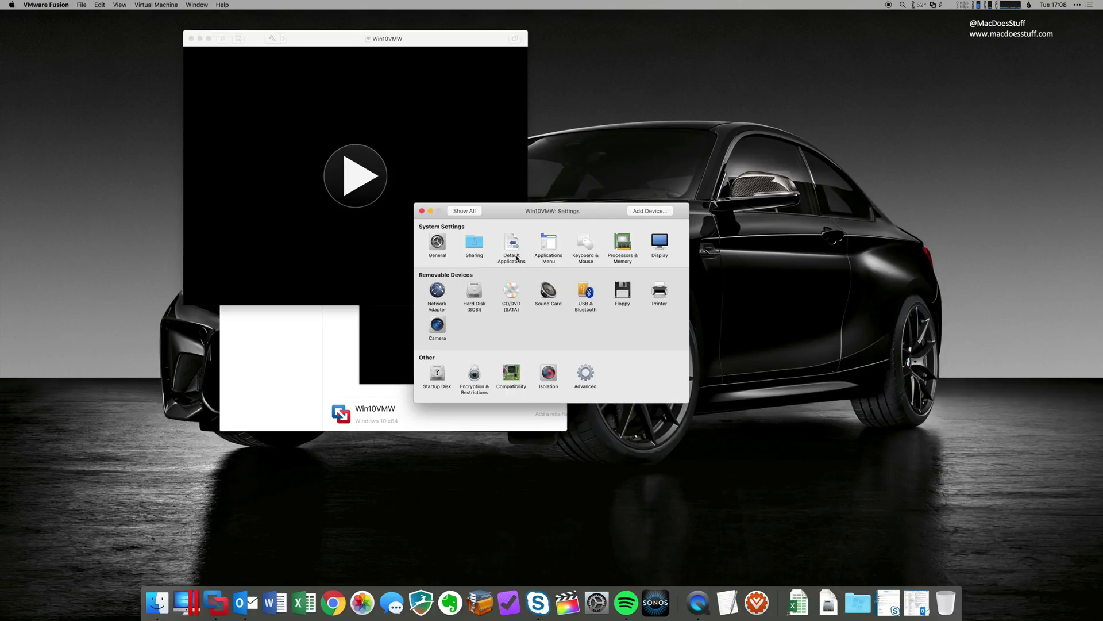
- Set Processors & Memory to 8 processor cores and 8192 MB of memory
left_click(625, 257)
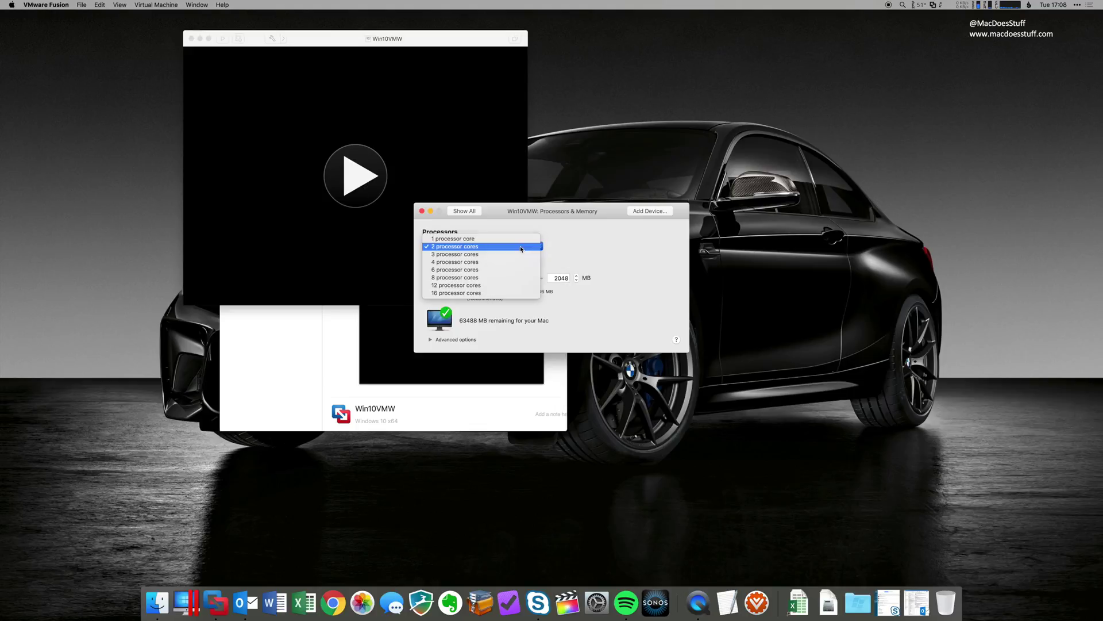
left_click(511, 278)
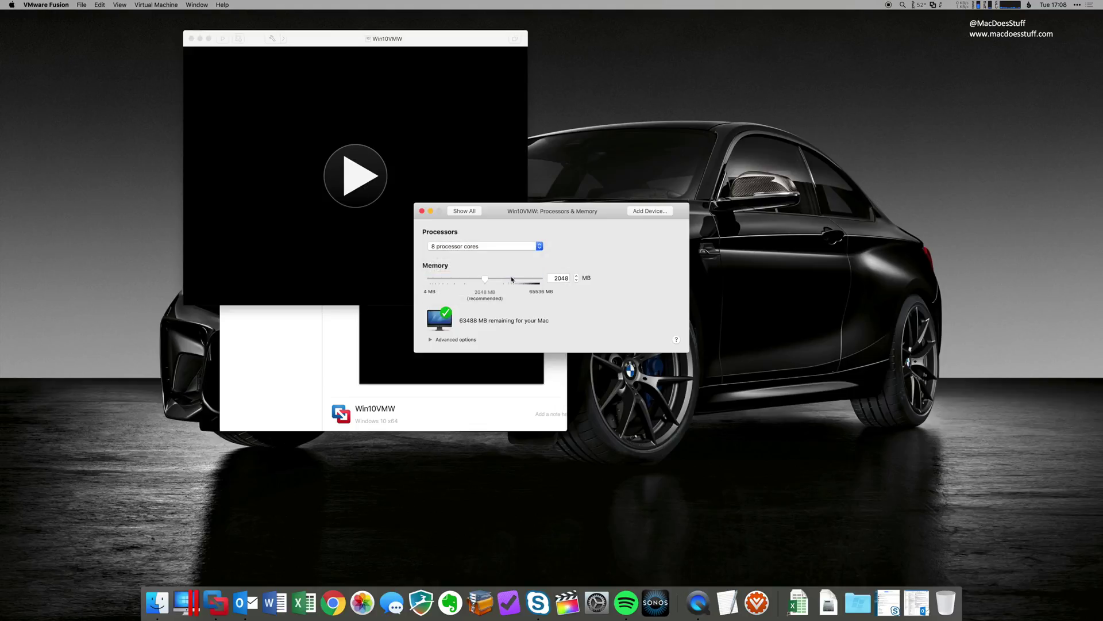
double_click(560, 277)
type("8192")
- Resize the Hard Disk (SCSI) to 256 GB, apply it, and close the Settings window
left_click(473, 211)
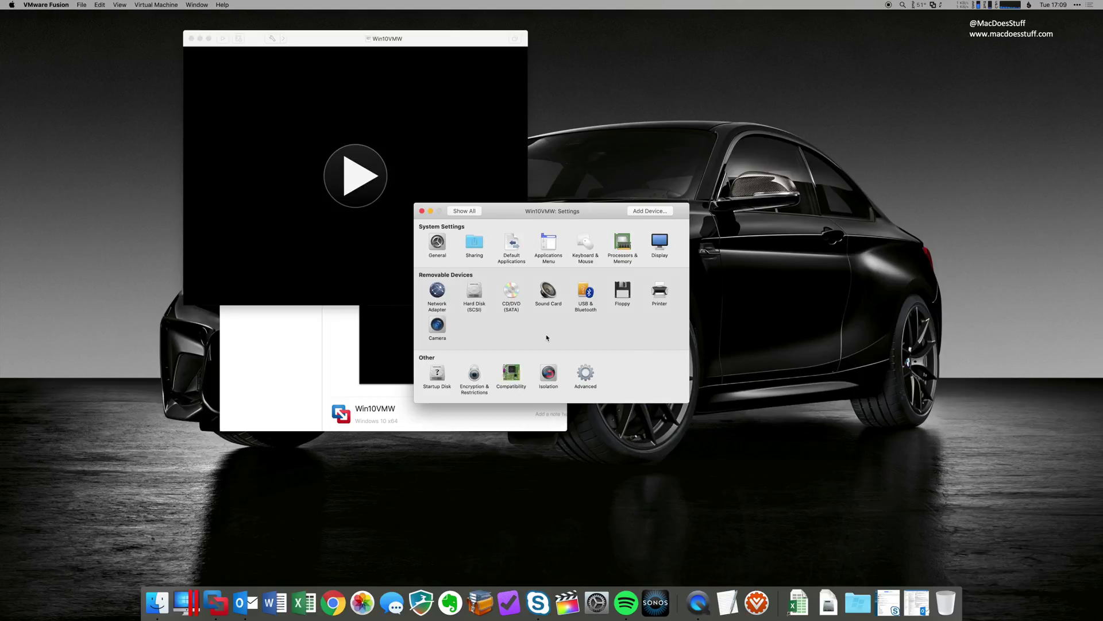
left_click(477, 293)
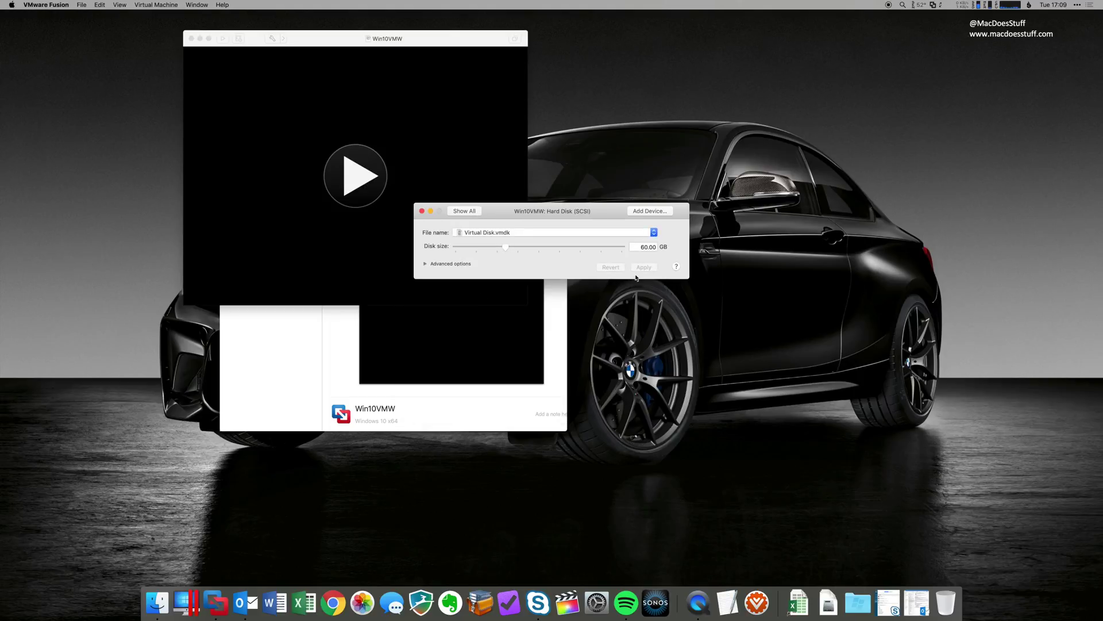
left_click(642, 248)
key("Delete")
key("Delete")
type("256")
left_click(644, 267)
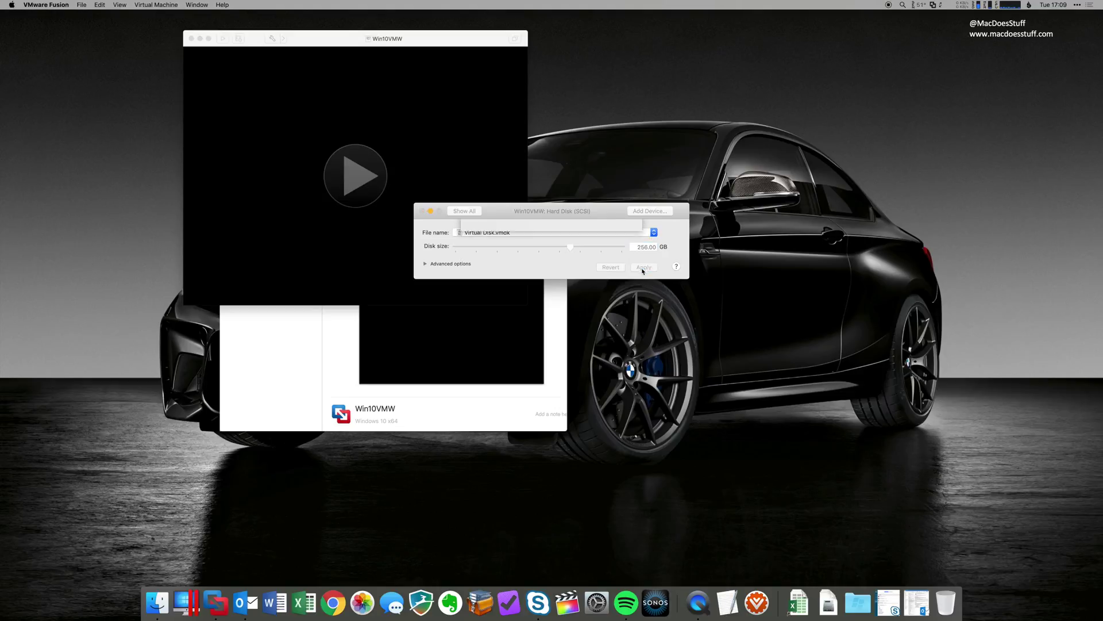
left_click(465, 211)
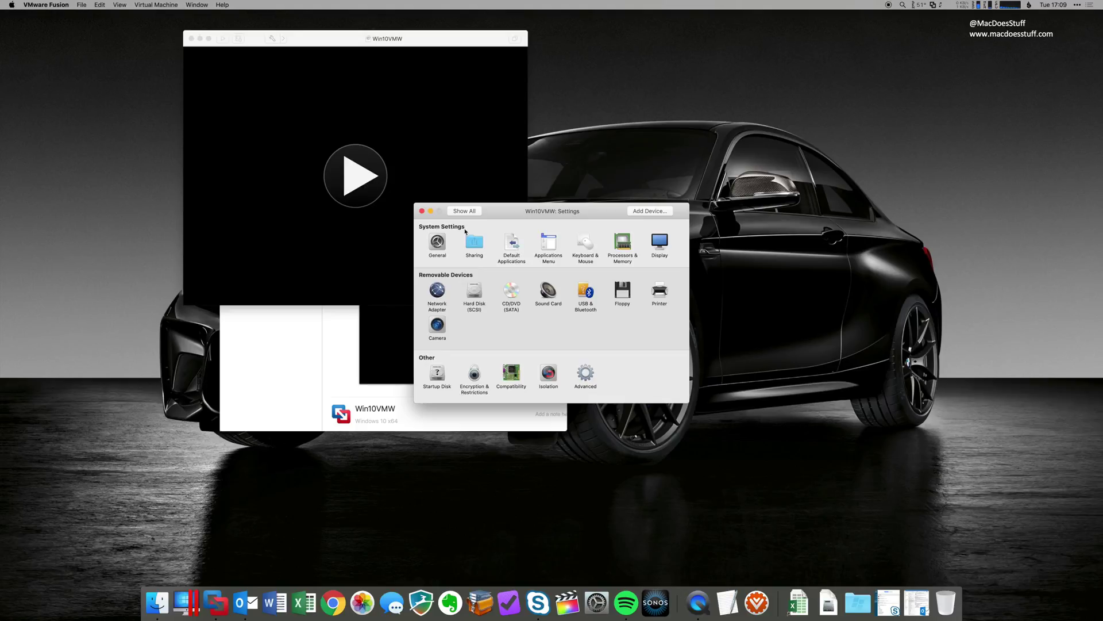
left_click(422, 211)
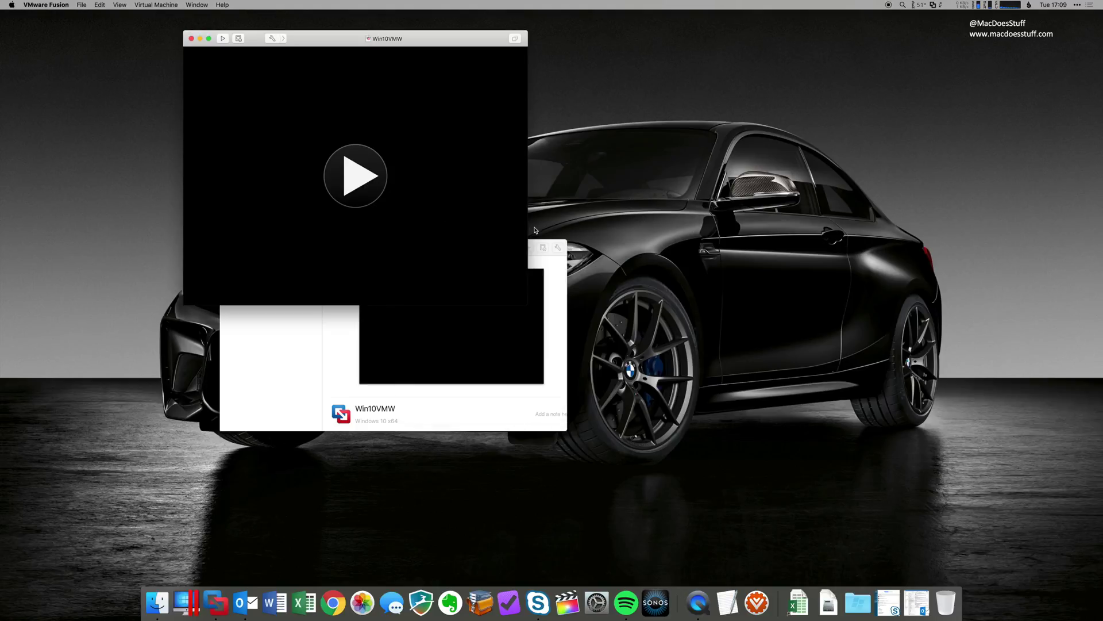
- Power on Win10VMW and sign in to Windows with the account password
left_click(365, 183)
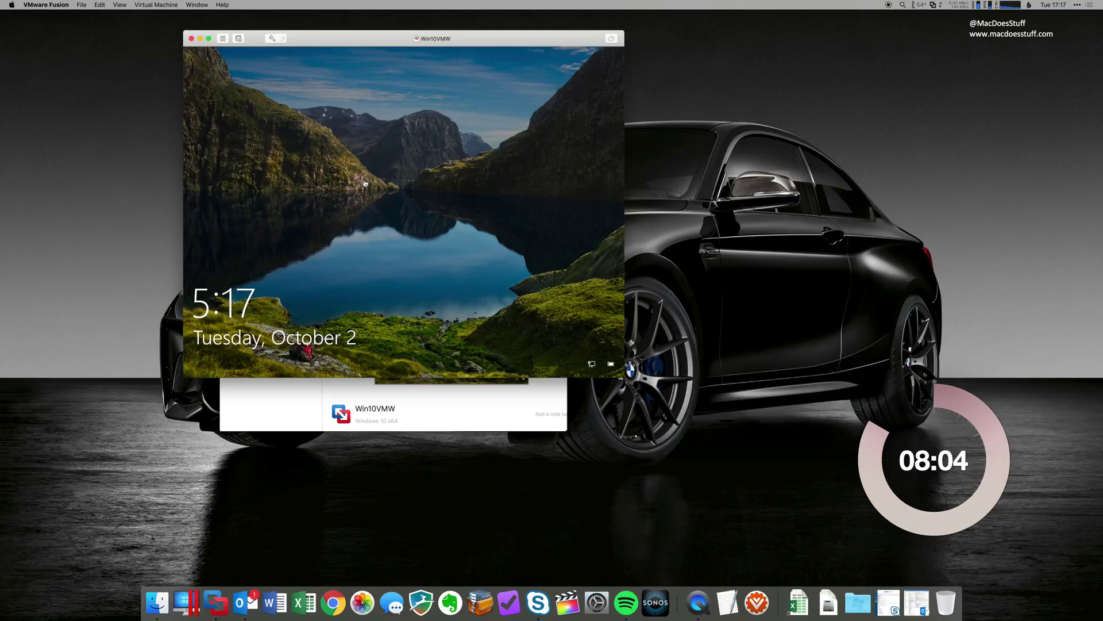
left_click(516, 258)
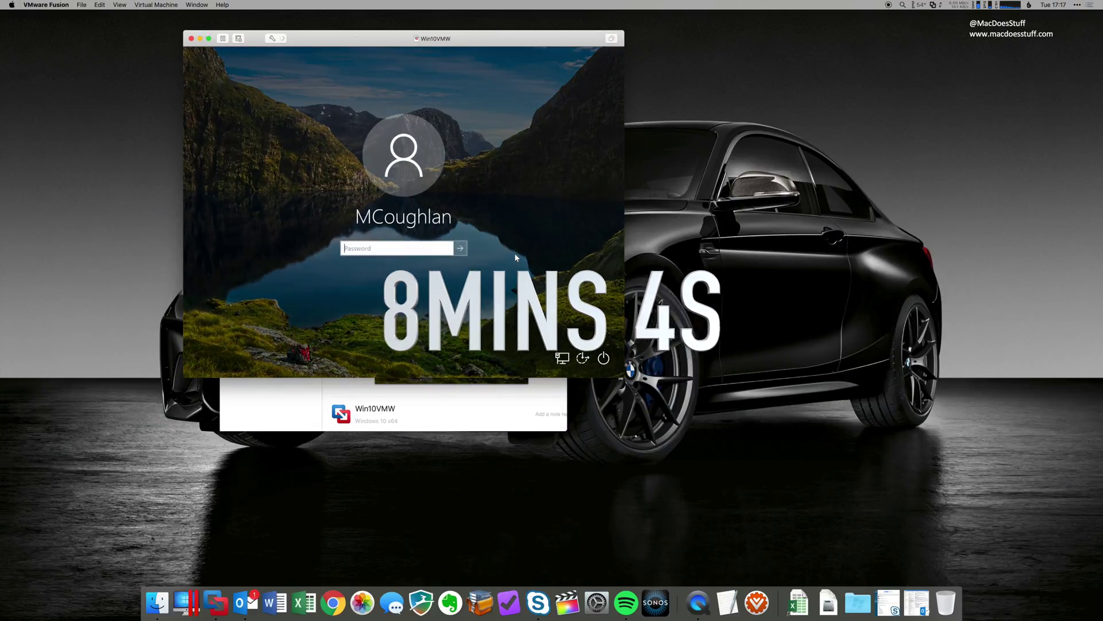
type("•••••••••")
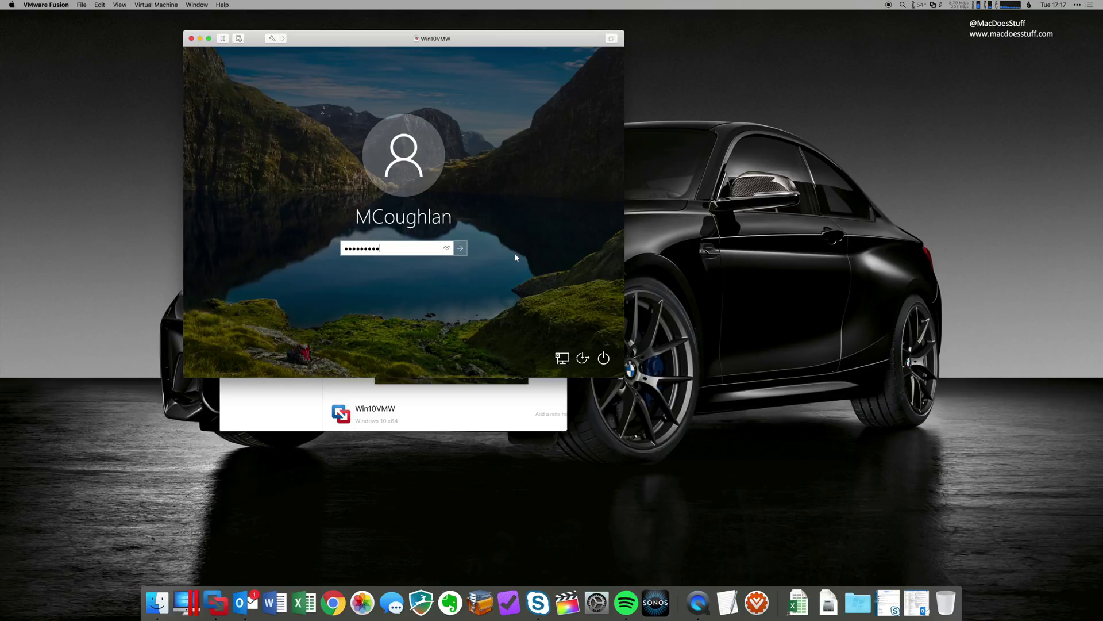
key("Return")
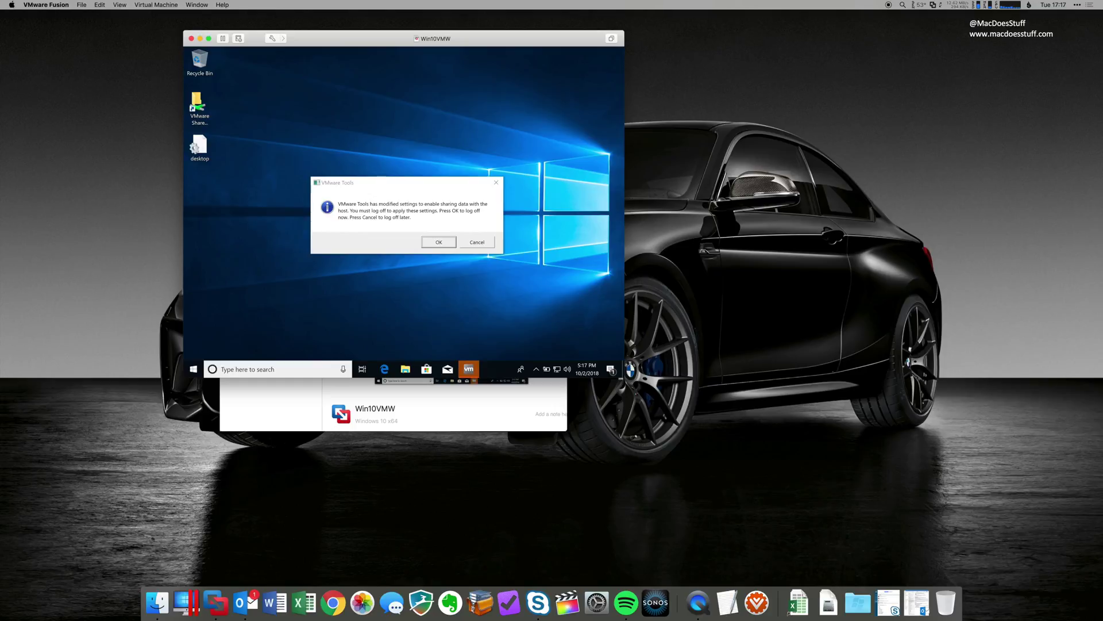
- Accept the VMware Tools log-off, enlarge the VM window, and sign back in with the password
left_click(440, 242)
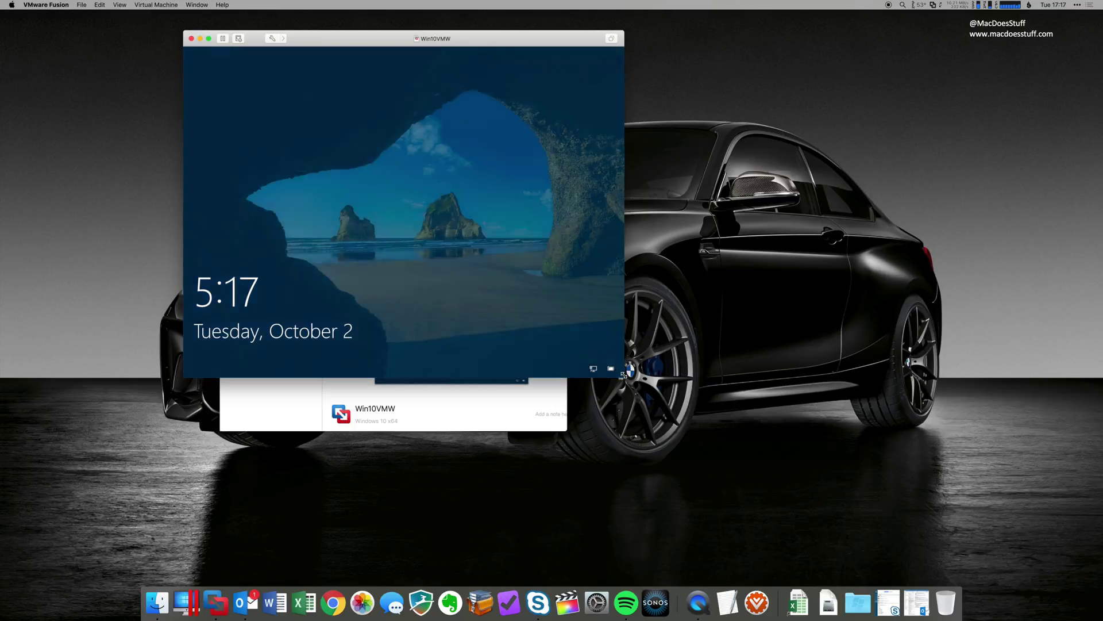
left_click_drag(623, 374, 901, 515)
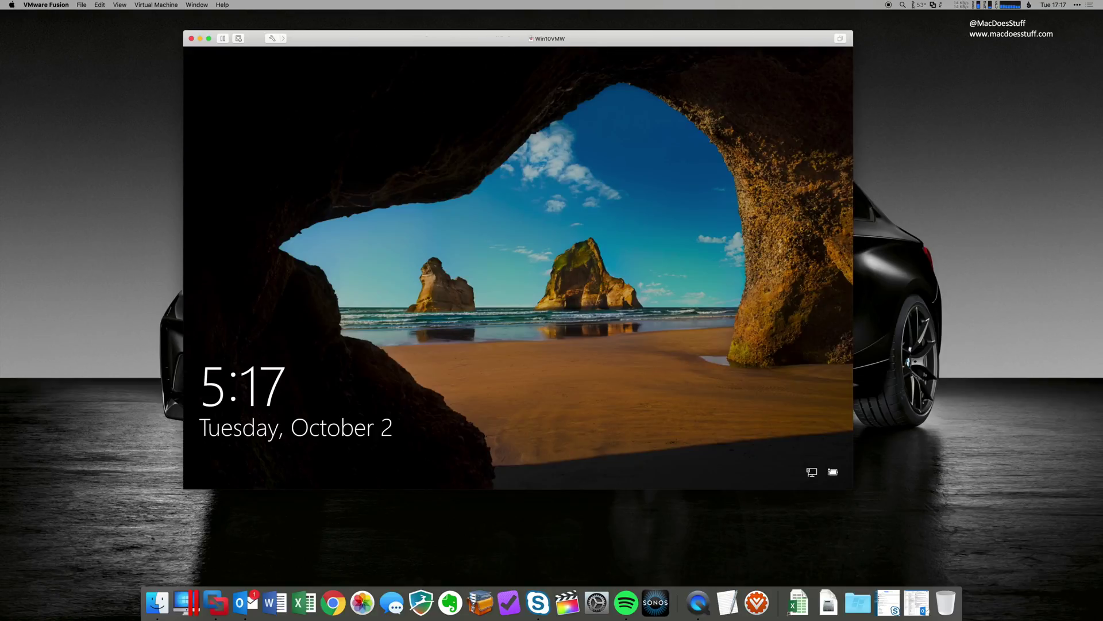
key("space")
type("••")
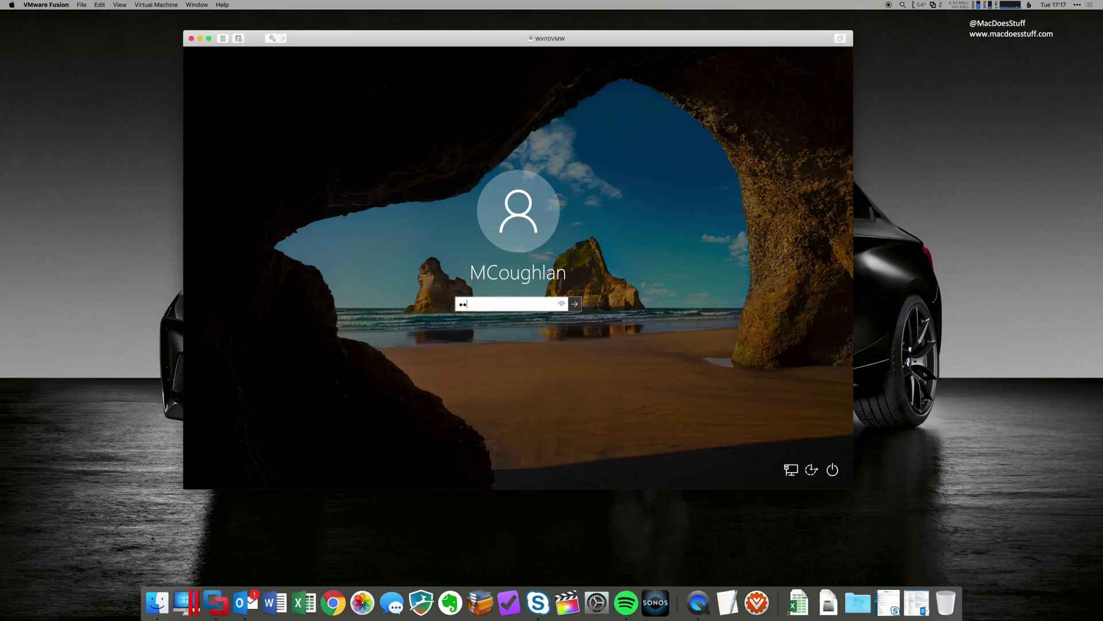
type("•••••••••")
key("Return")
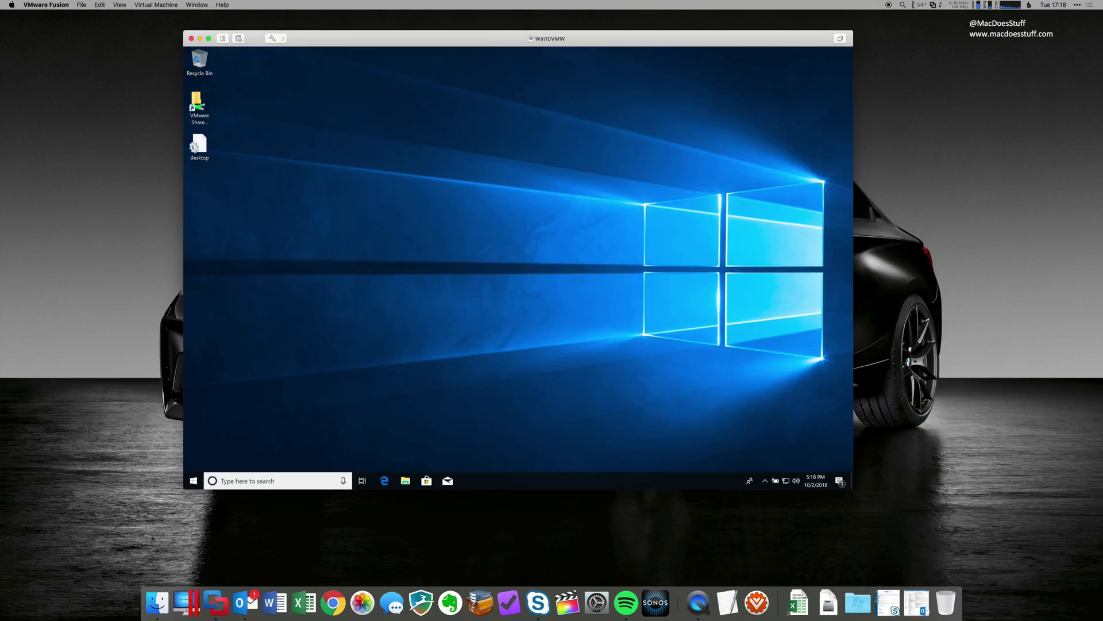
left_click_drag(499, 41, 460, 87)
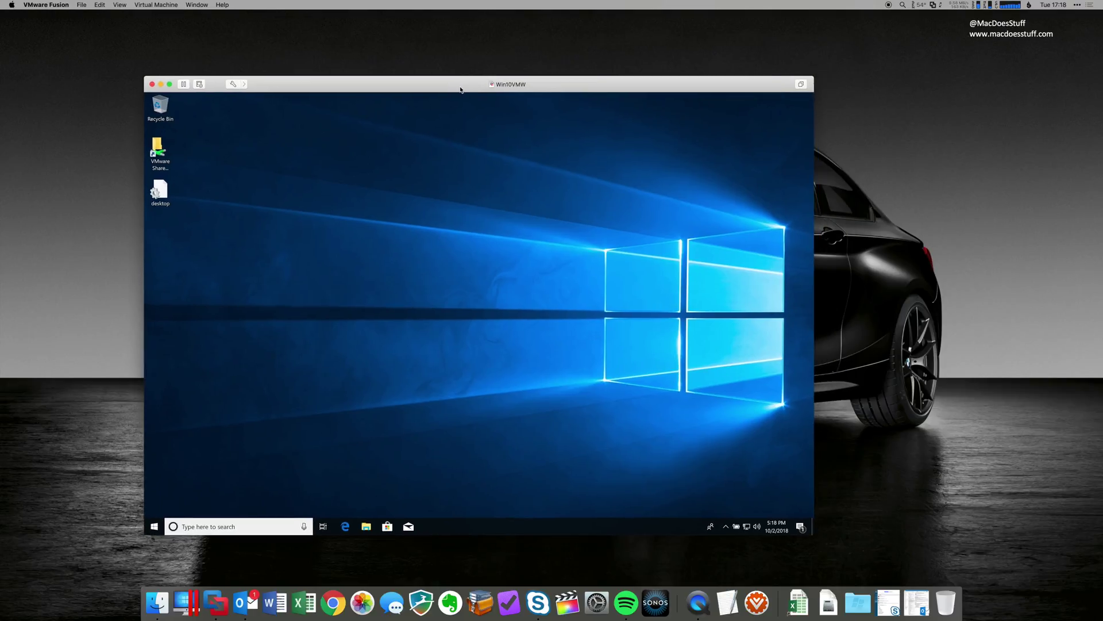
right_click(536, 527)
left_click(551, 484)
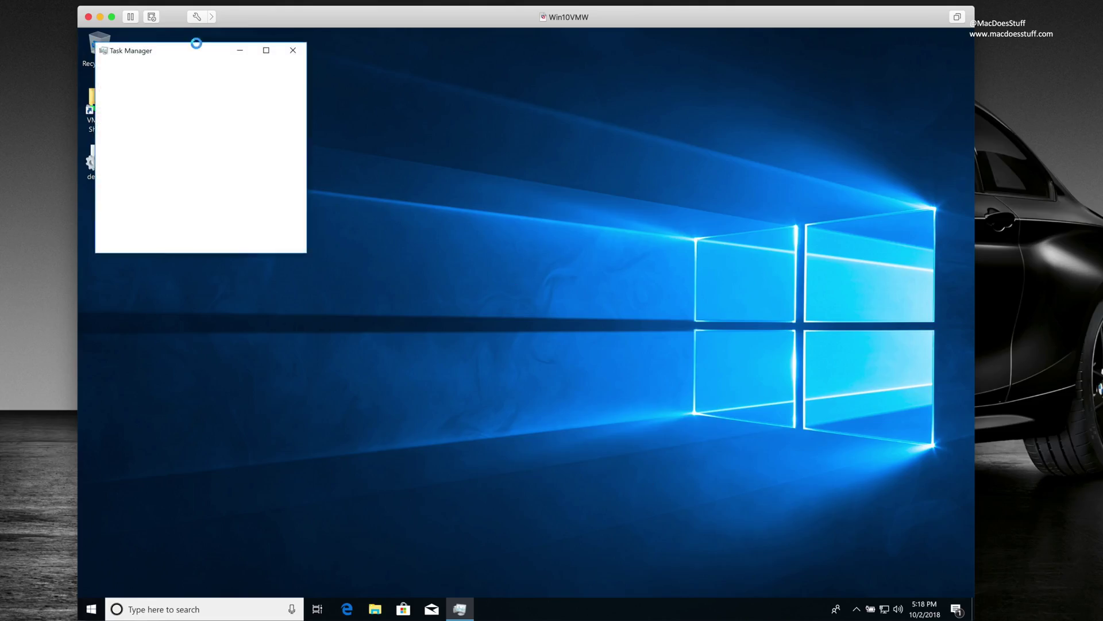
left_click_drag(200, 55, 416, 87)
left_click(345, 272)
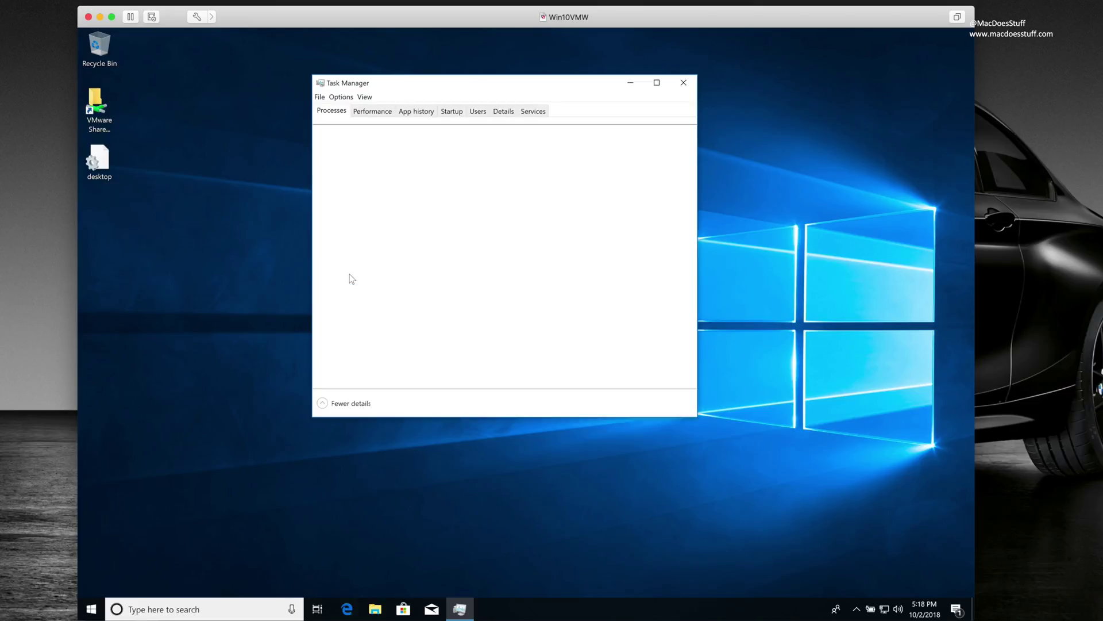
left_click(372, 111)
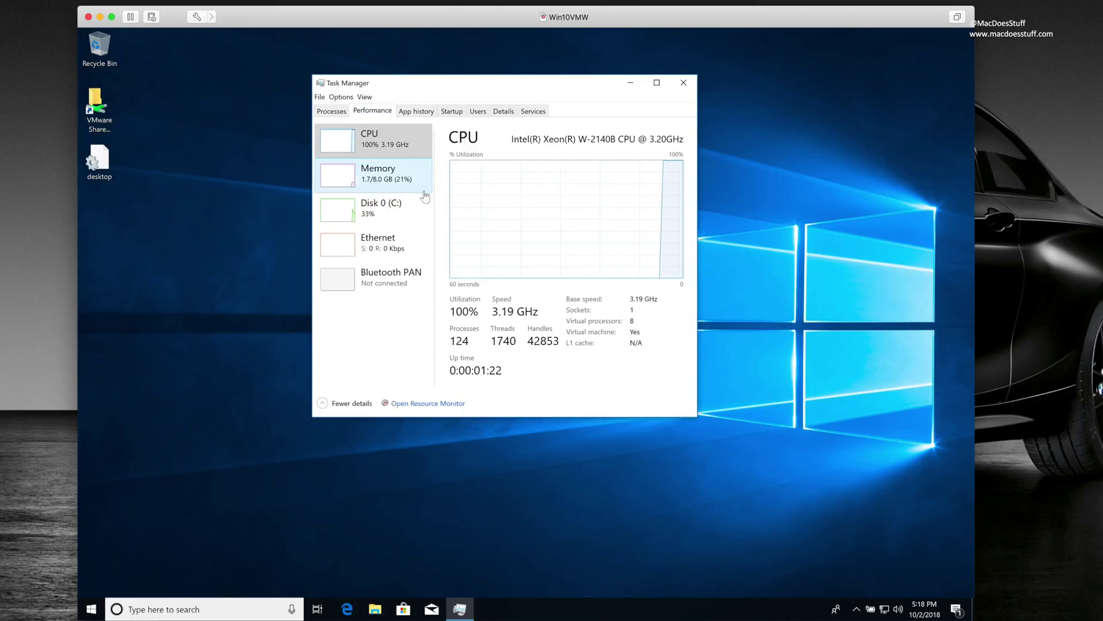
left_click(404, 181)
key("Up")
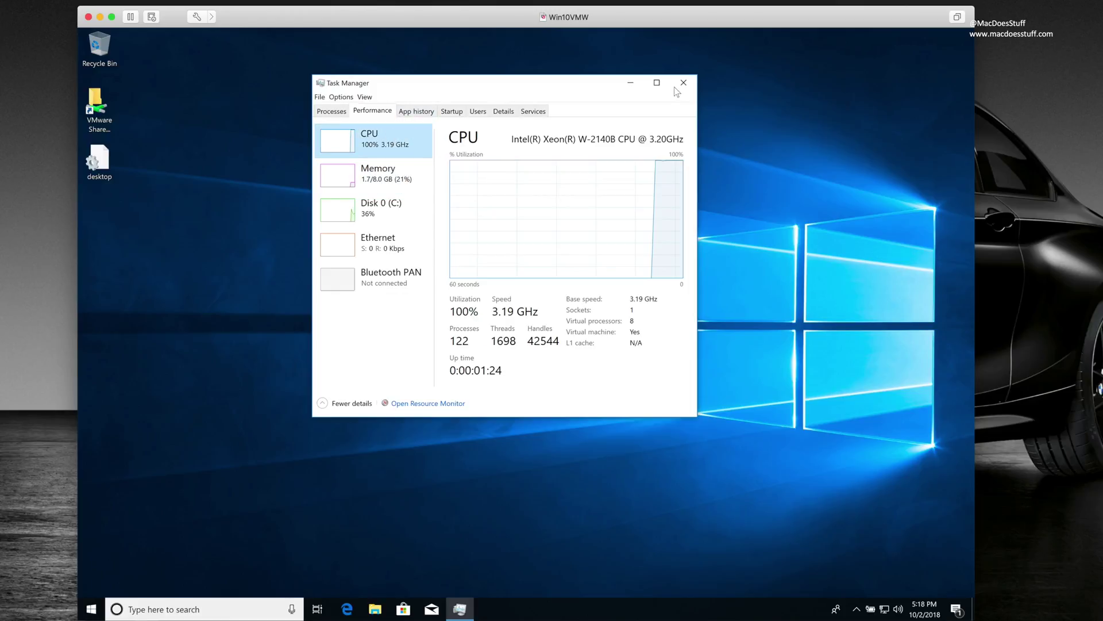
left_click(678, 86)
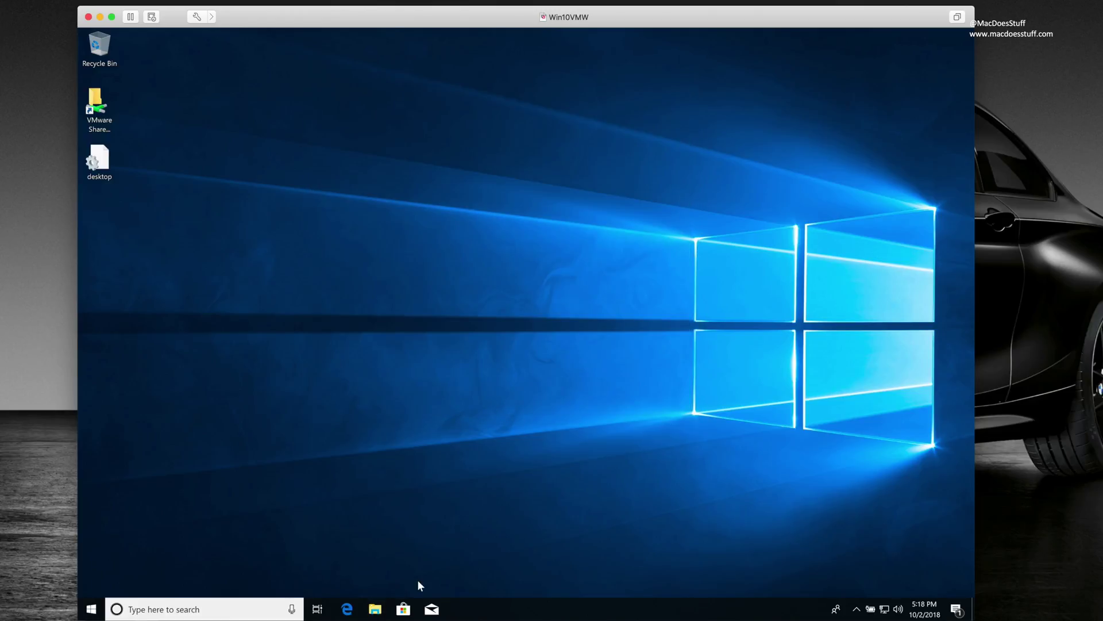
key("super+e")
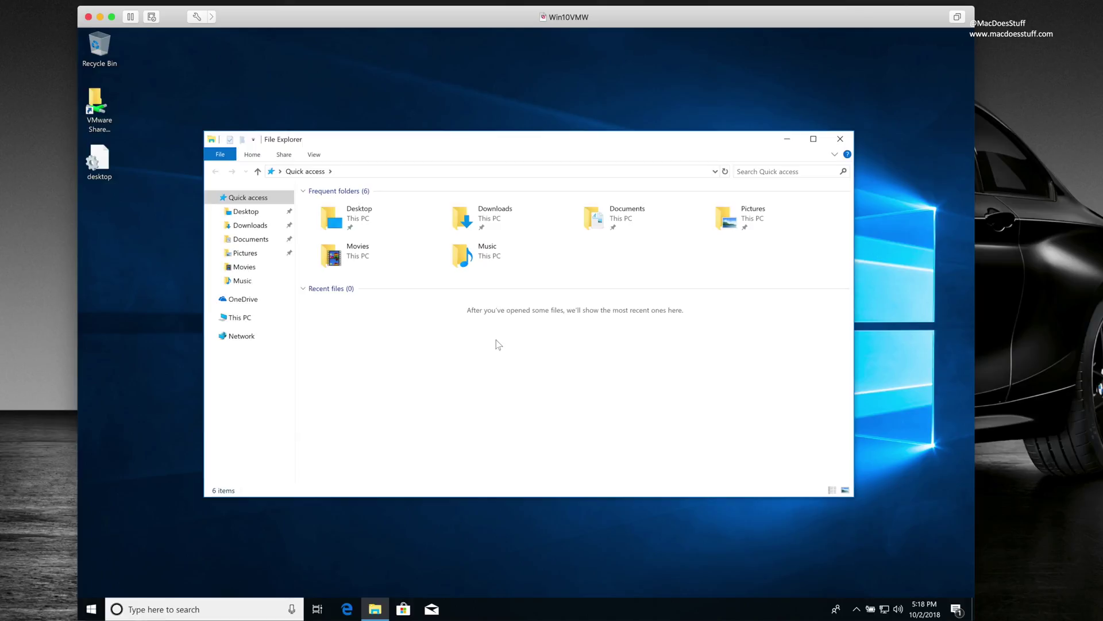
left_click(240, 319)
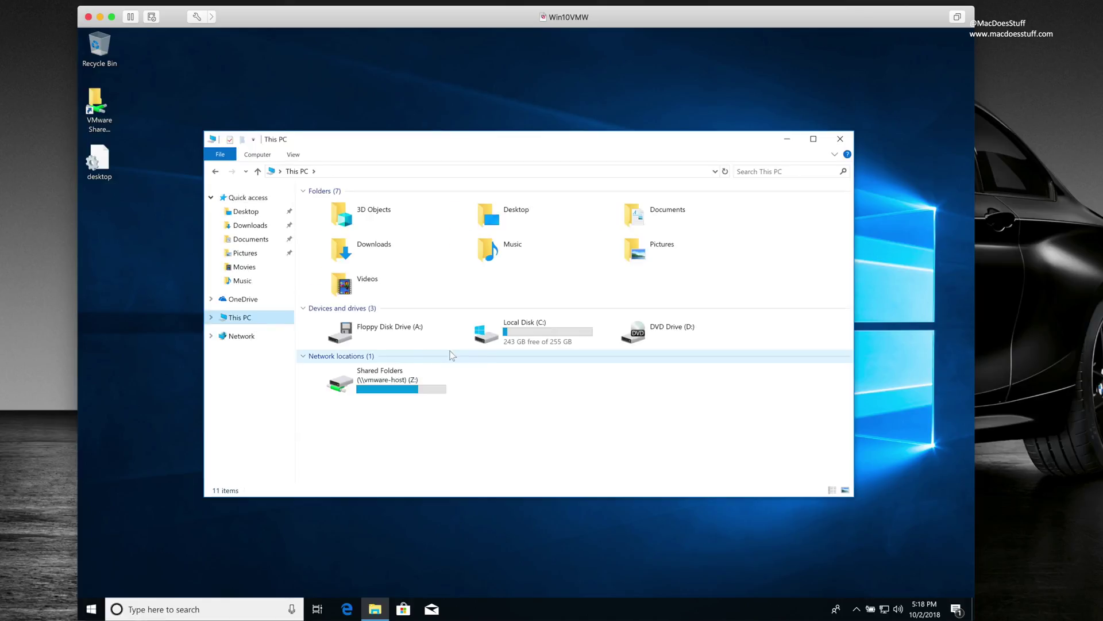
double_click(419, 382)
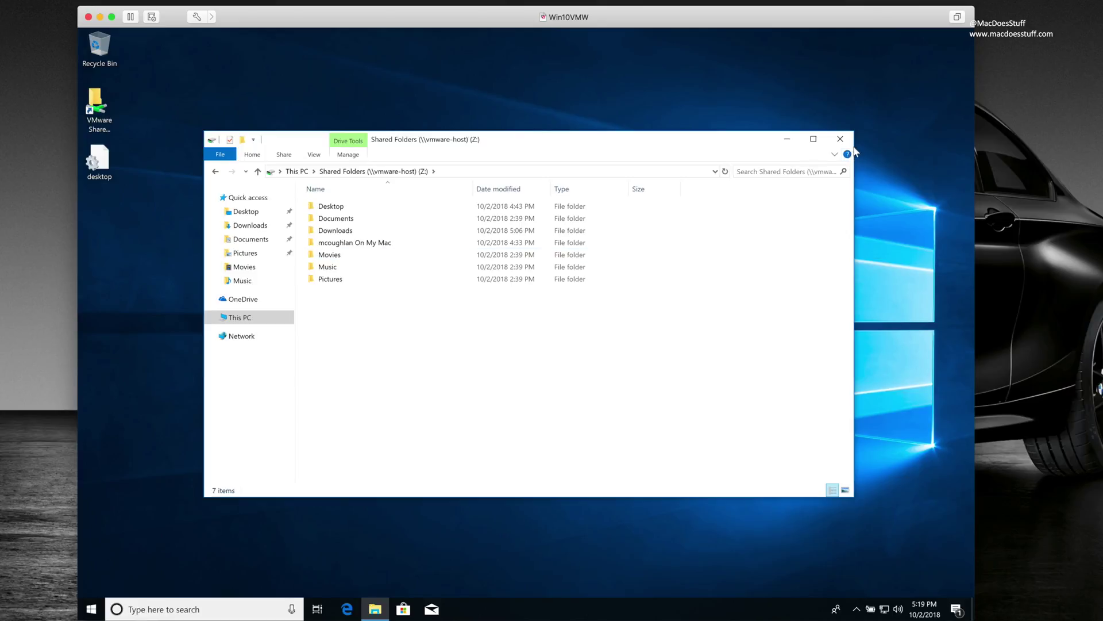
left_click(840, 140)
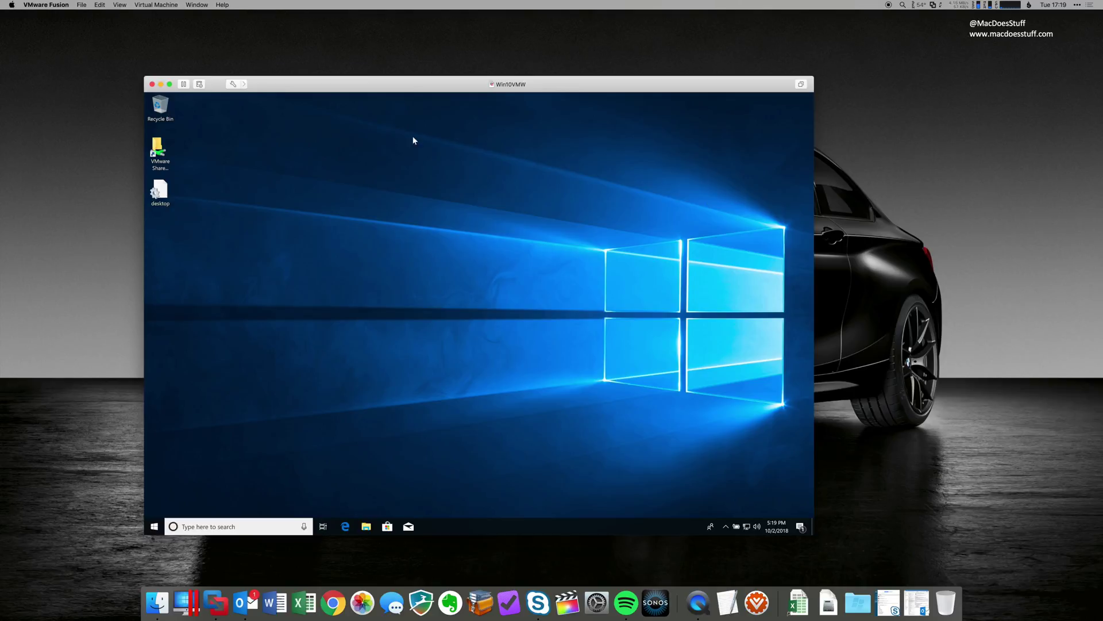
- Put Win10VMW into full-screen view from the View menu
left_click_drag(315, 88, 318, 82)
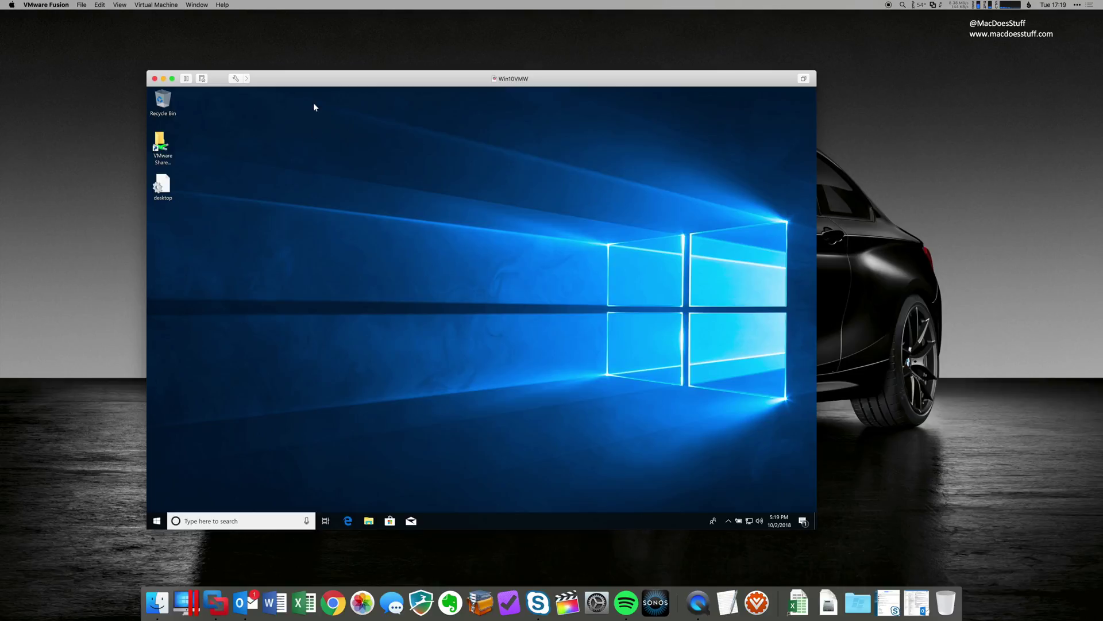
left_click(119, 5)
left_click(149, 53)
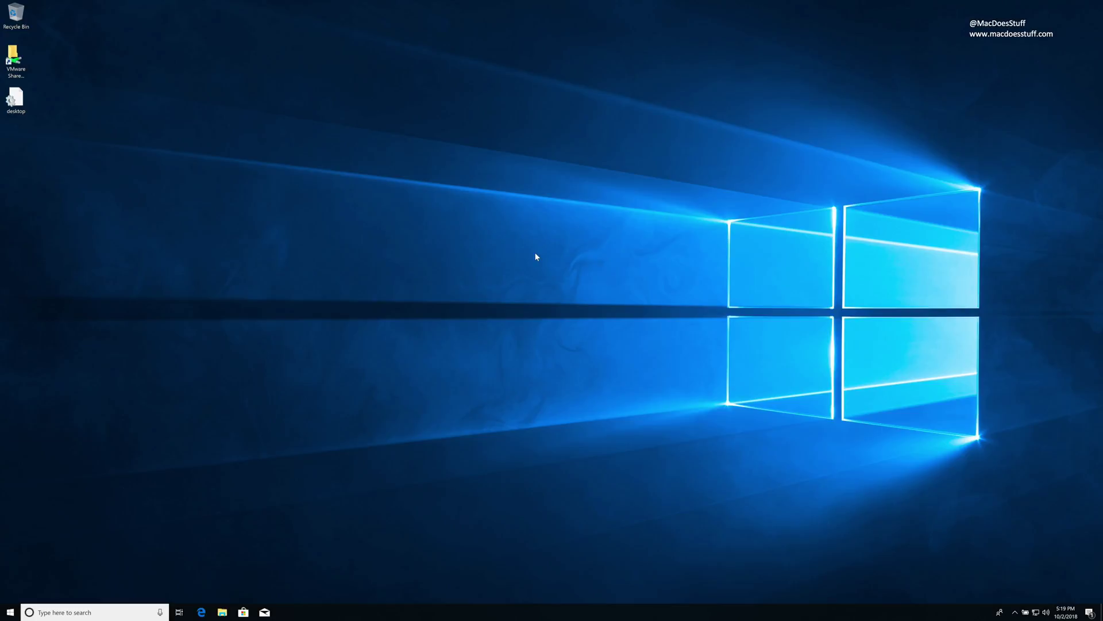
- Launch Microsoft Edge and Notepad inside Windows 10
left_click(201, 612)
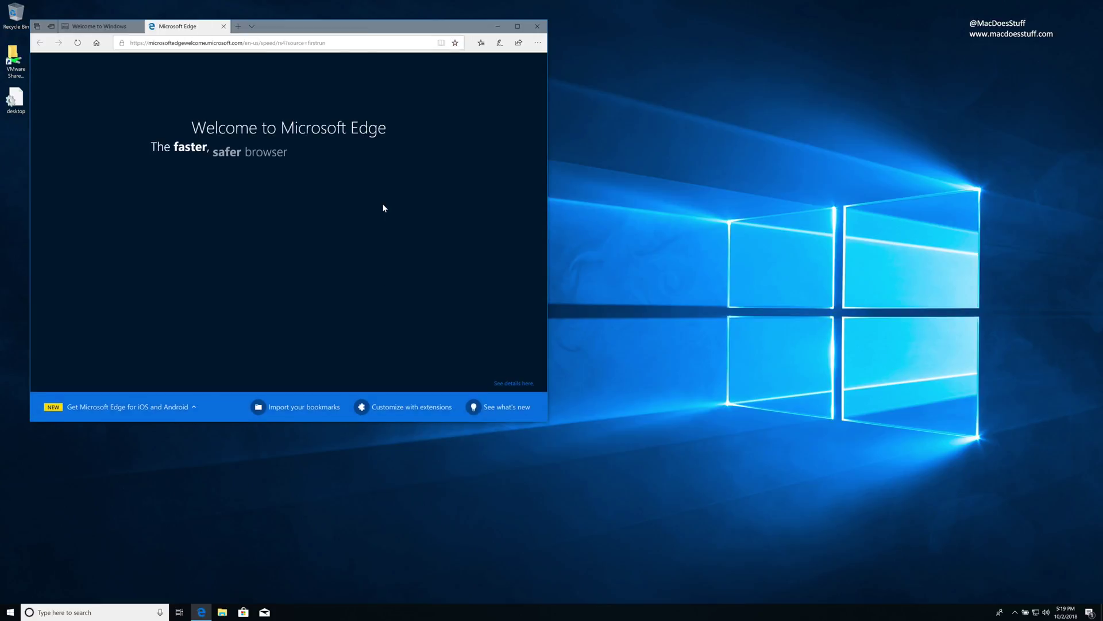
key("super")
type("notep")
key("Return")
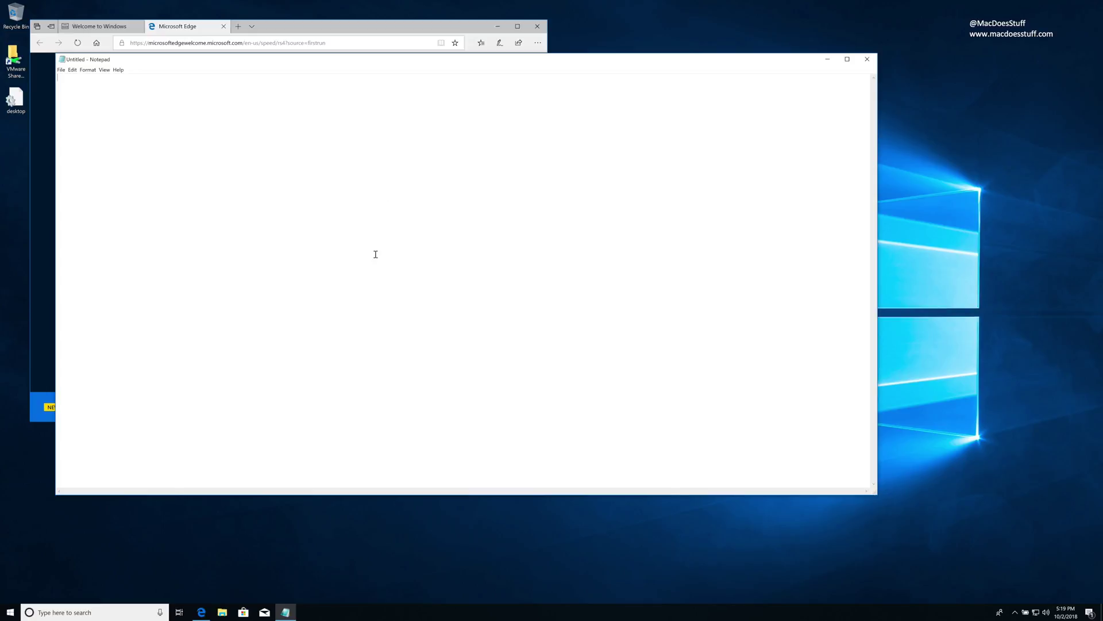
left_click(101, 4)
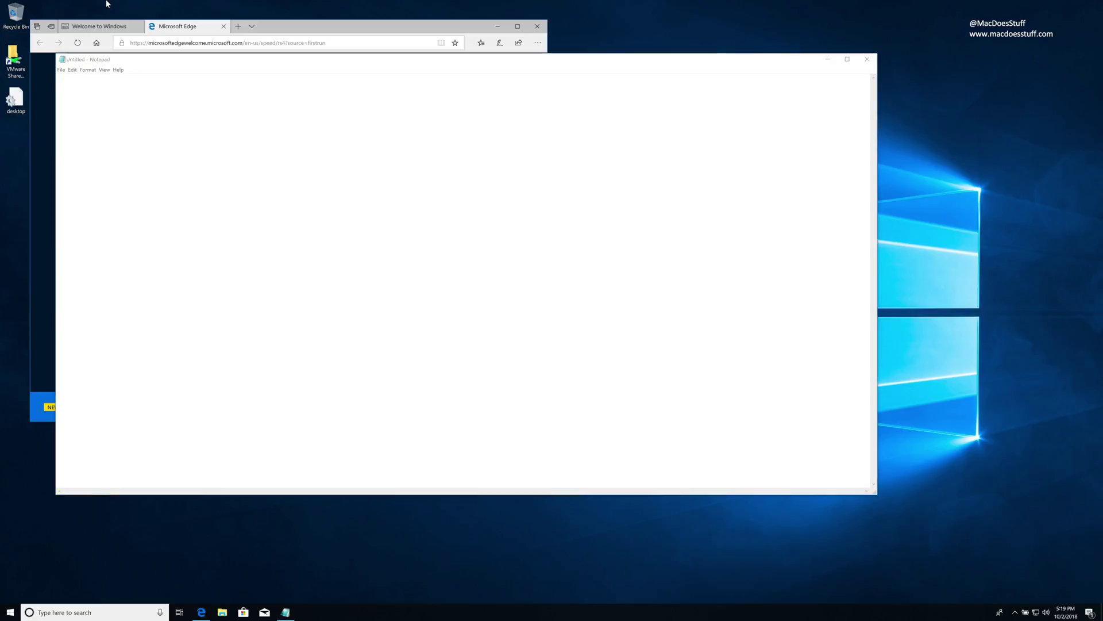
mouse_move(106, 3)
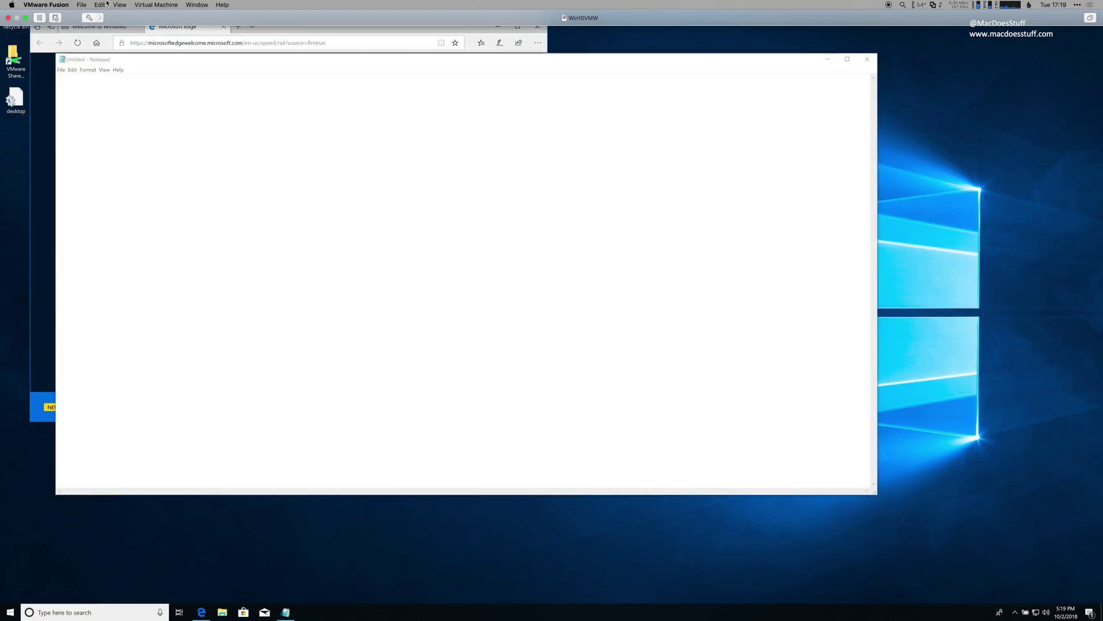
- Return the VM to Single Window view, then try Unity, which reports an unsupported display configuration
left_click(114, 4)
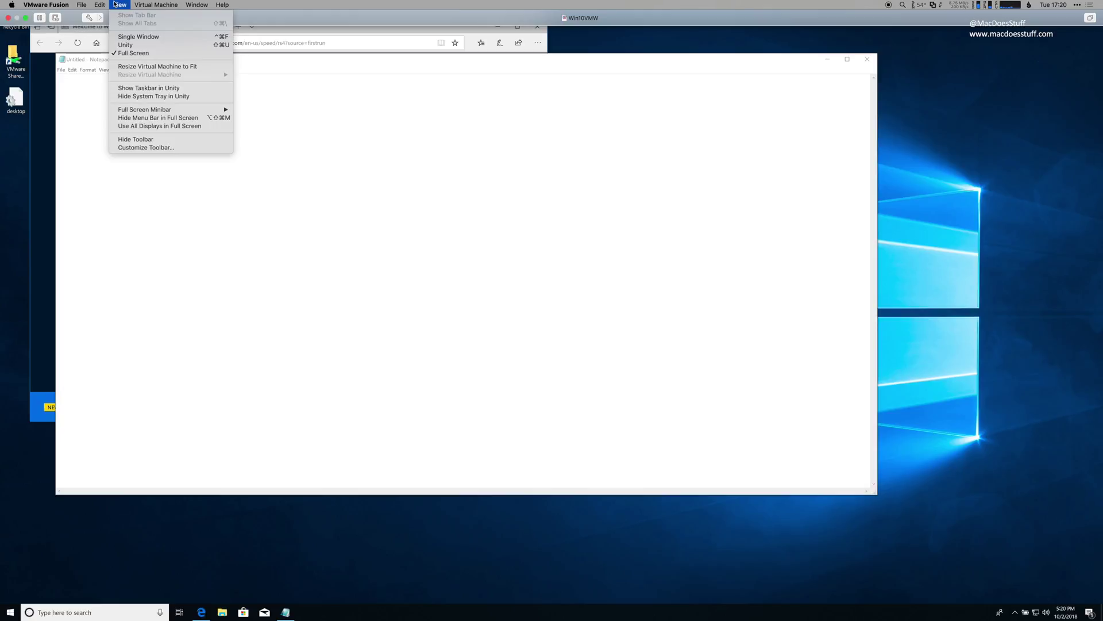
left_click(129, 37)
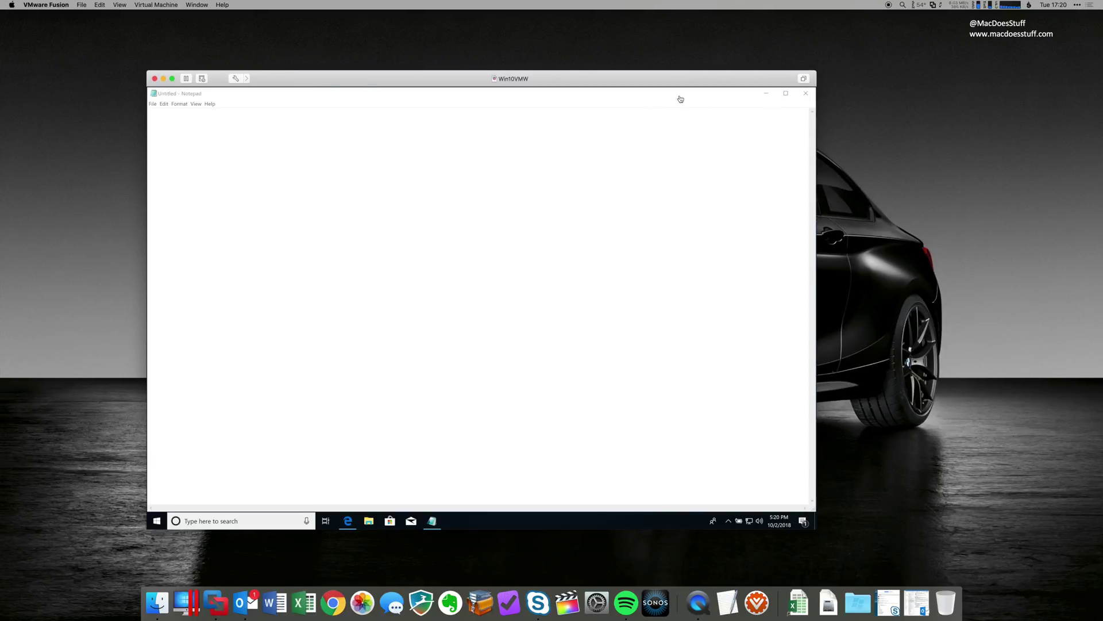
left_click(120, 5)
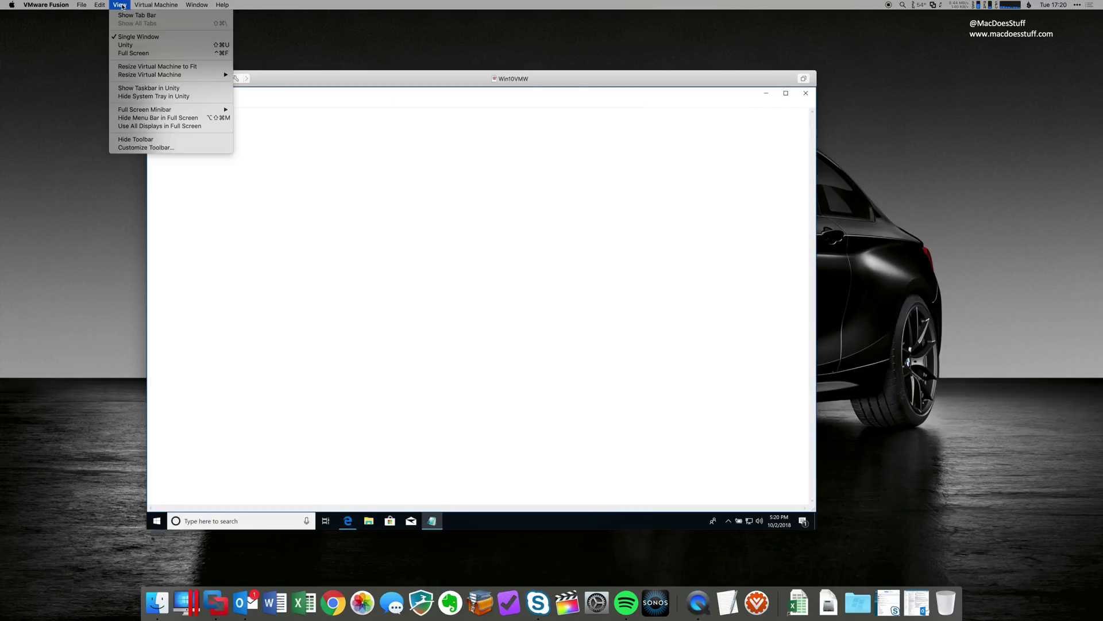
left_click(125, 44)
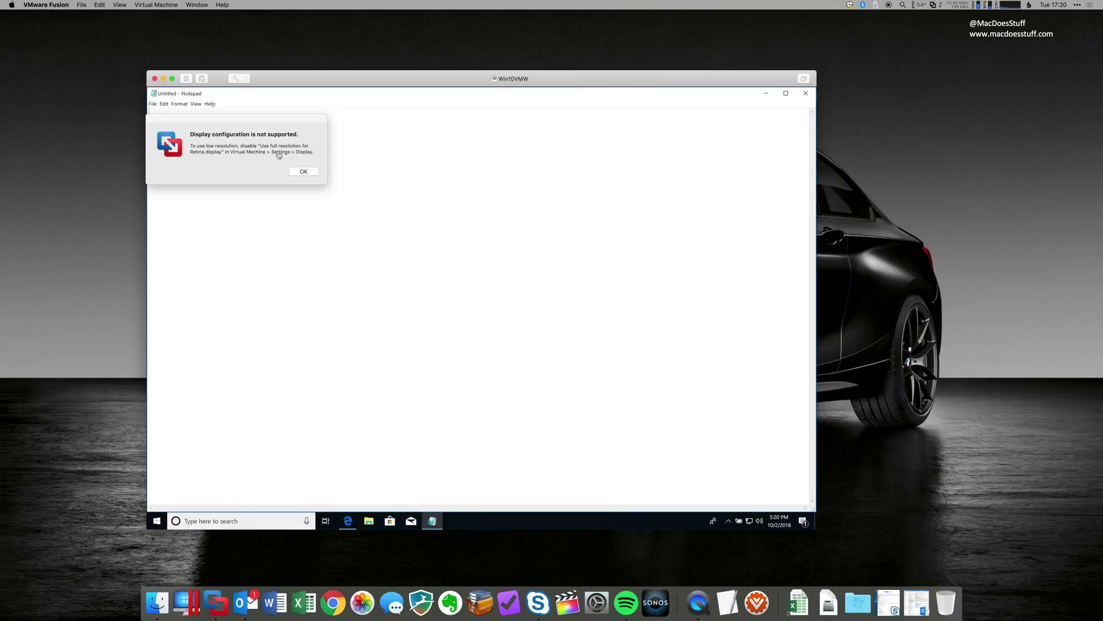
- Dismiss the display warning and turn off 'Use full resolution for Retina display', accepting the logout
left_click(304, 171)
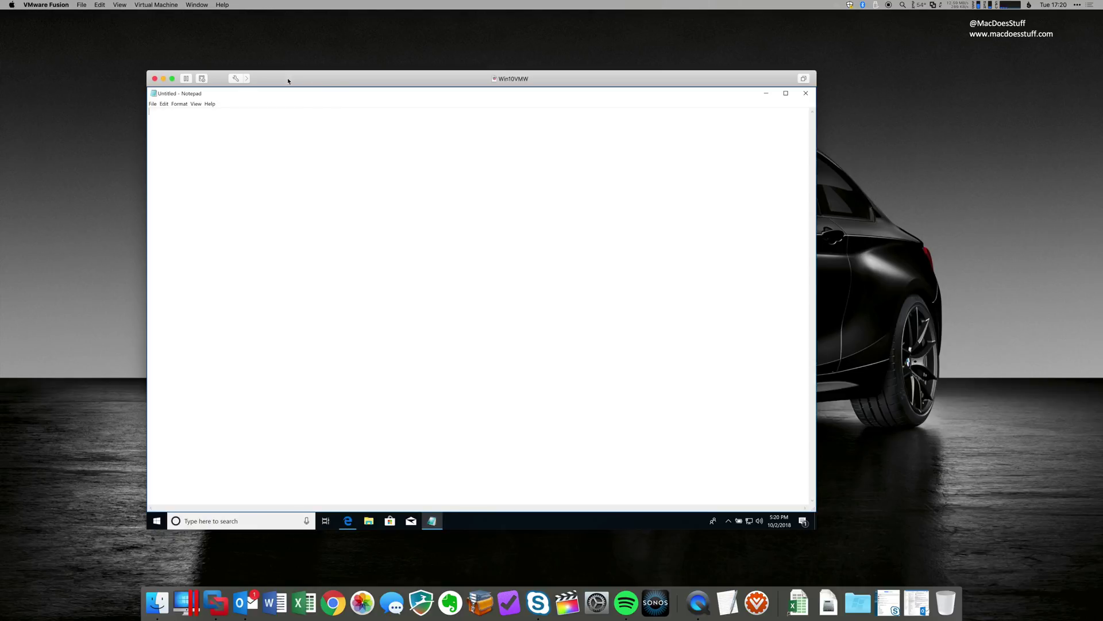
left_click(150, 4)
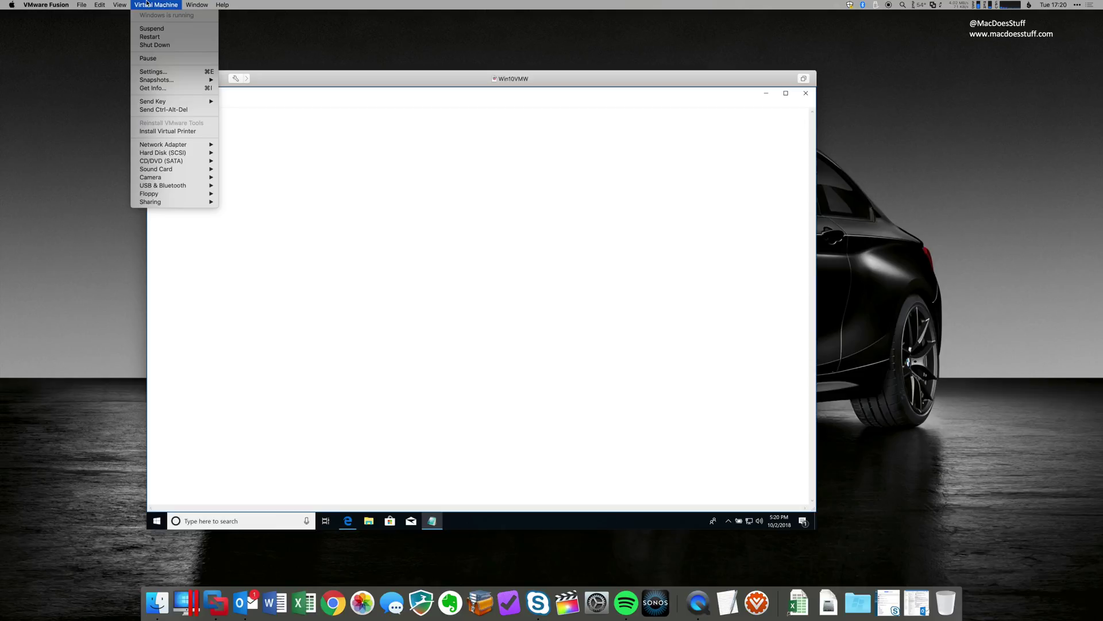
key("super+e")
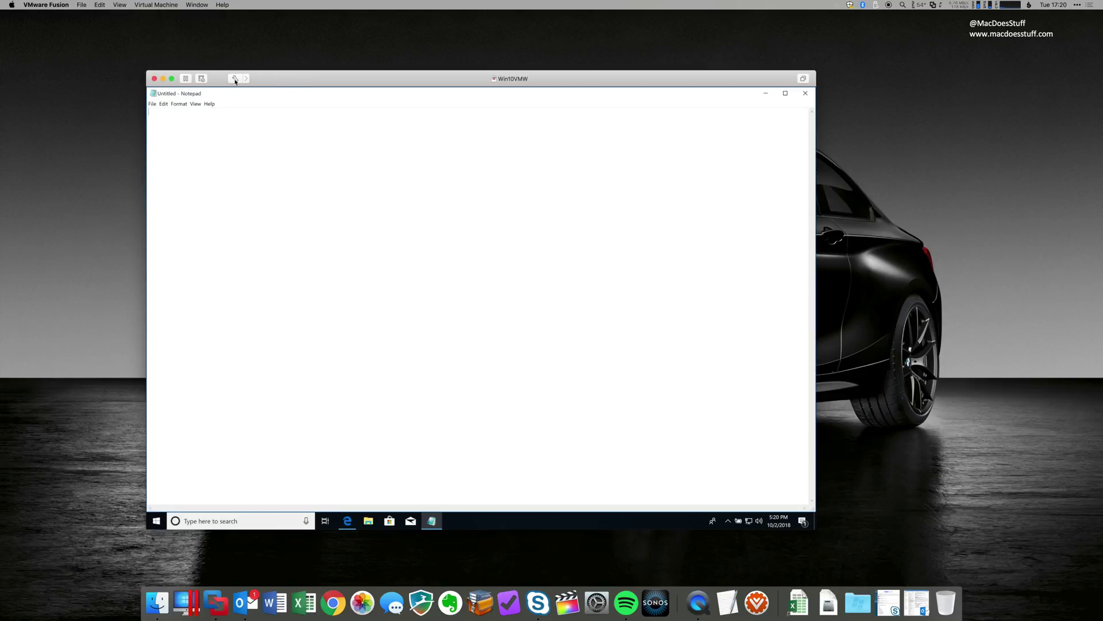
left_click(661, 243)
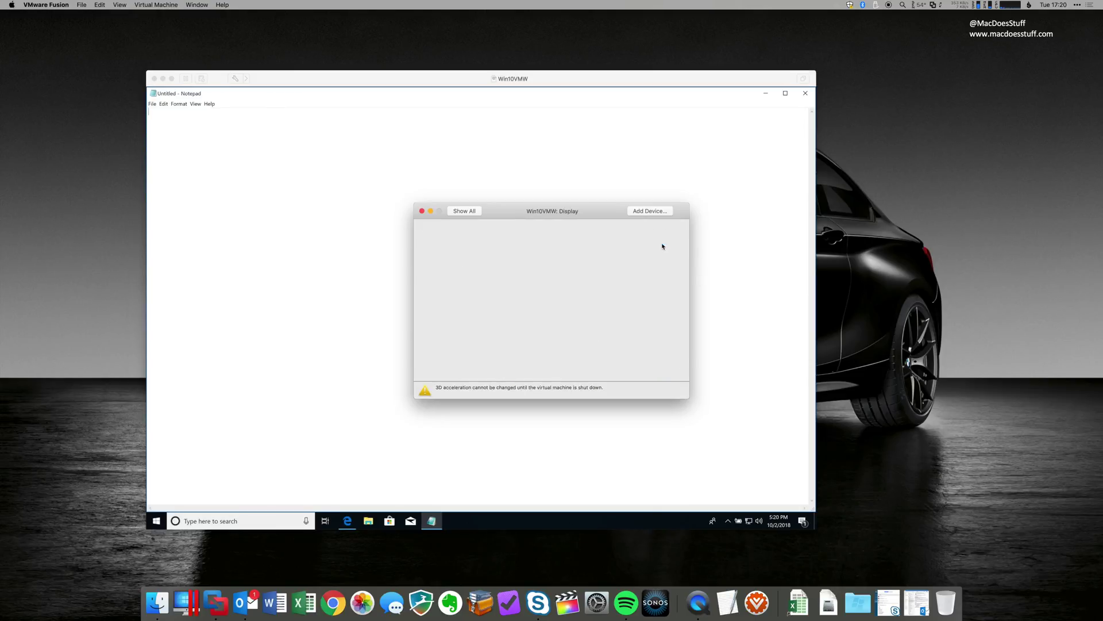
left_click(468, 291)
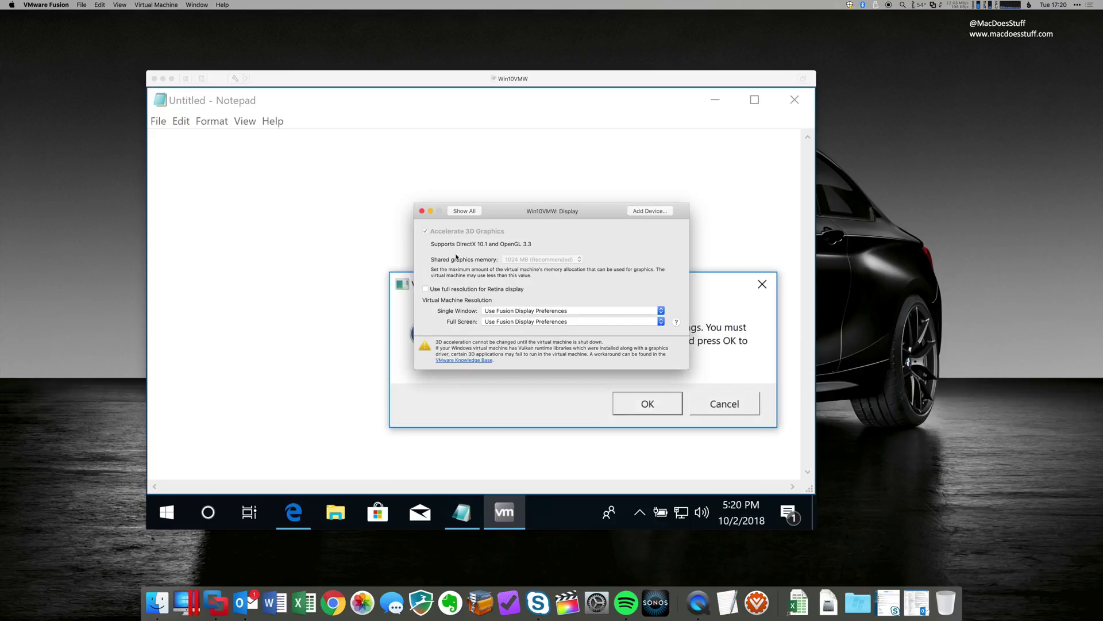
left_click(423, 212)
left_click(627, 402)
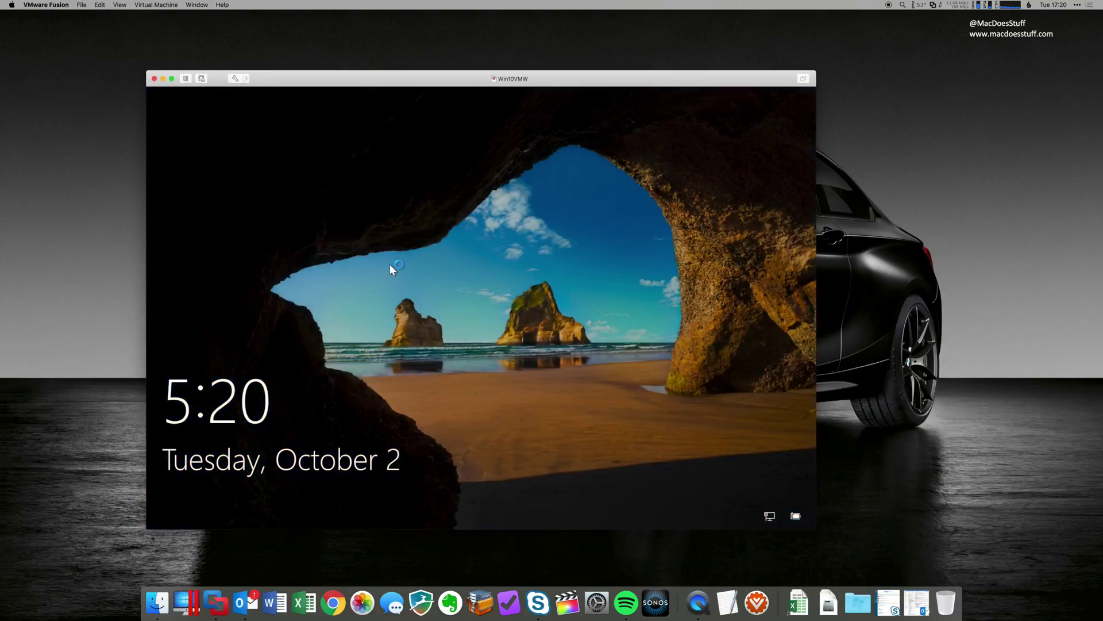
- Sign back into Windows with the account password
left_click(389, 264)
type("*********")
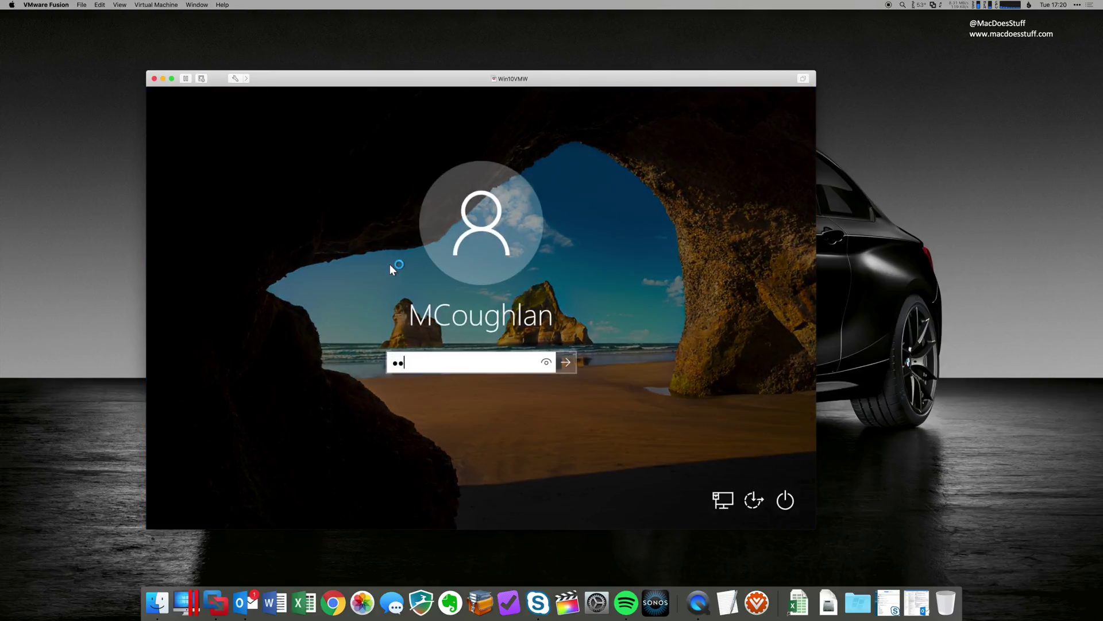
key("Return")
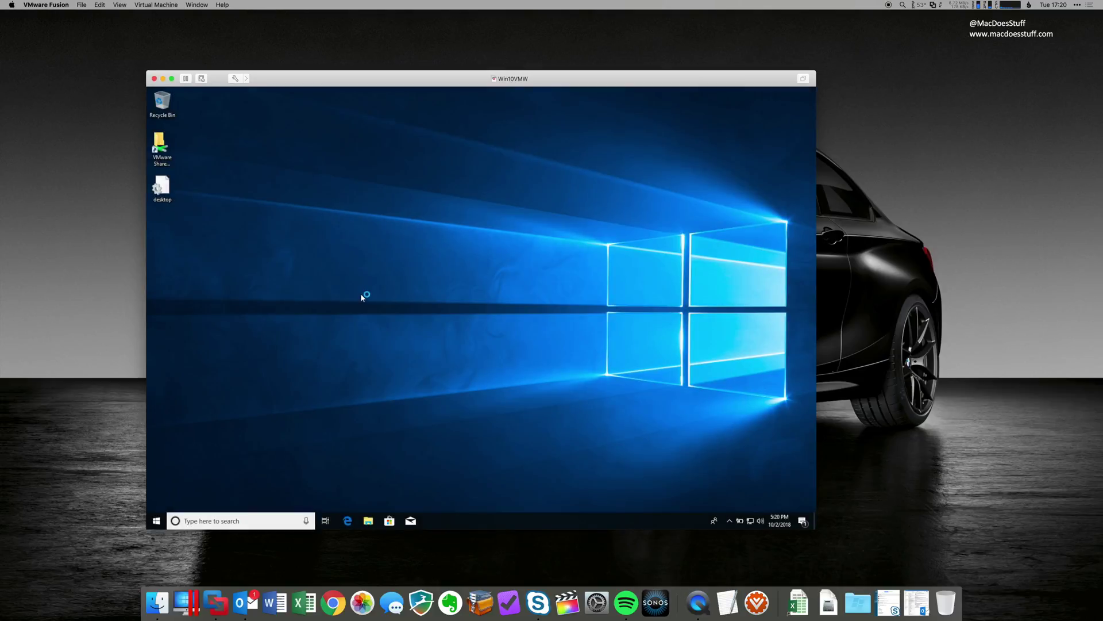
- Launch Notepad from Windows search and Microsoft Edge from the taskbar, with Notepad in front
key("super")
type("notepad")
key("Return")
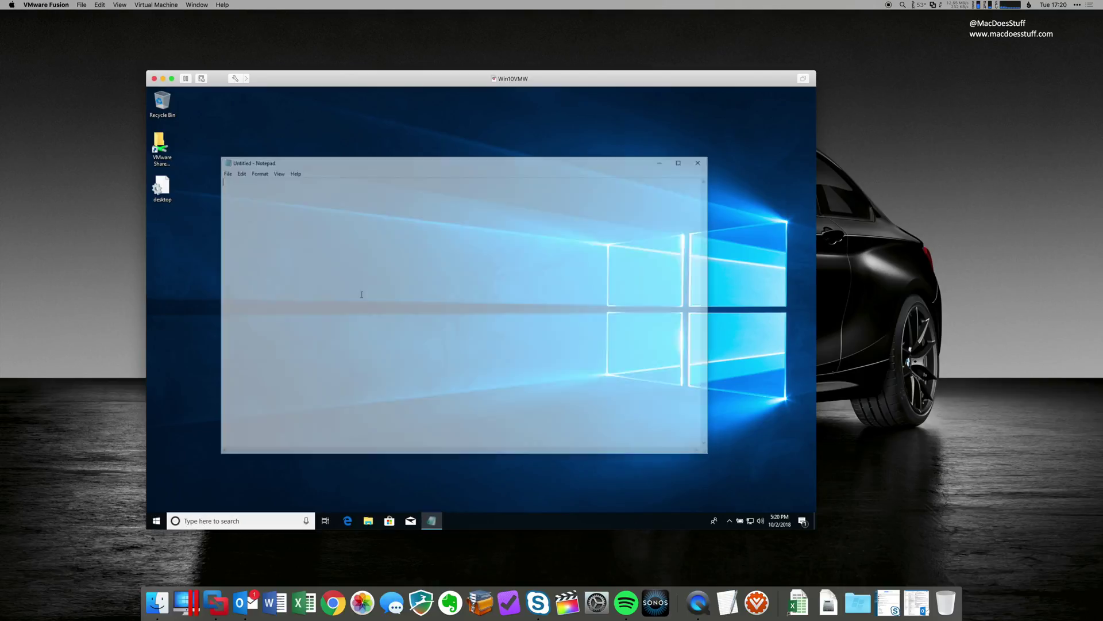
key("super")
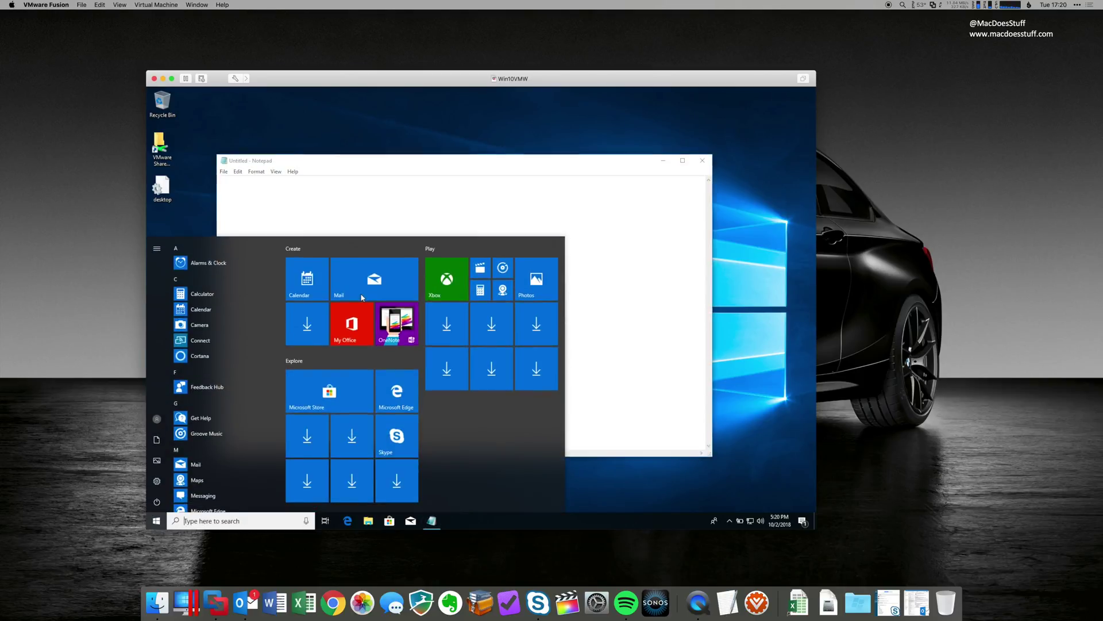
key("super")
left_click(353, 522)
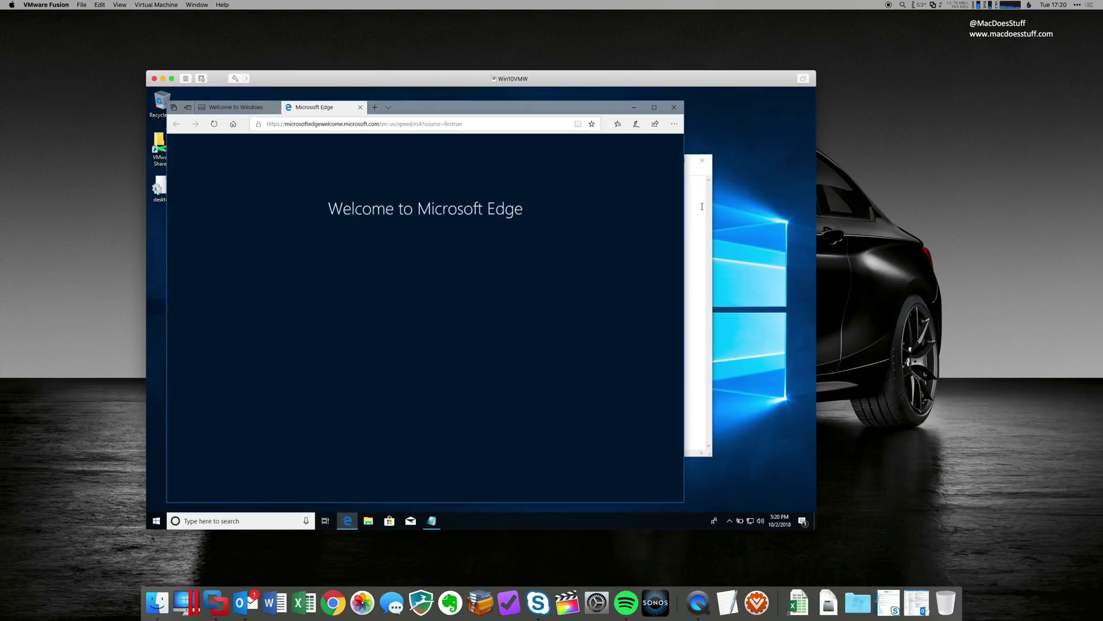
key("alt+Tab")
- Move Notepad up and right, then switch the VM to Unity mode
left_click_drag(604, 165, 682, 155)
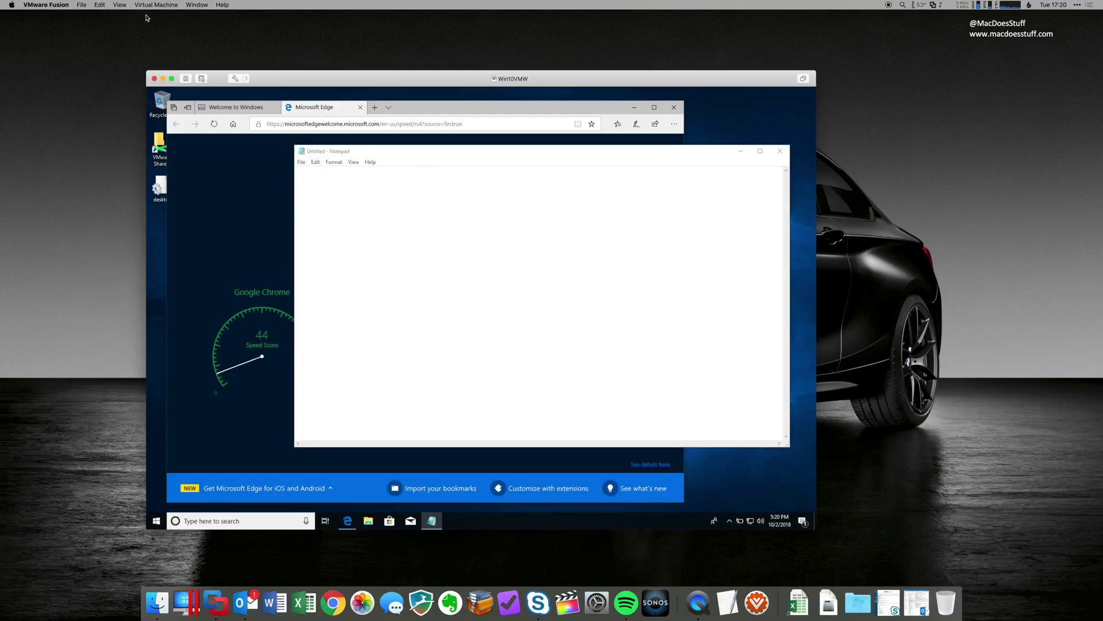
left_click(119, 5)
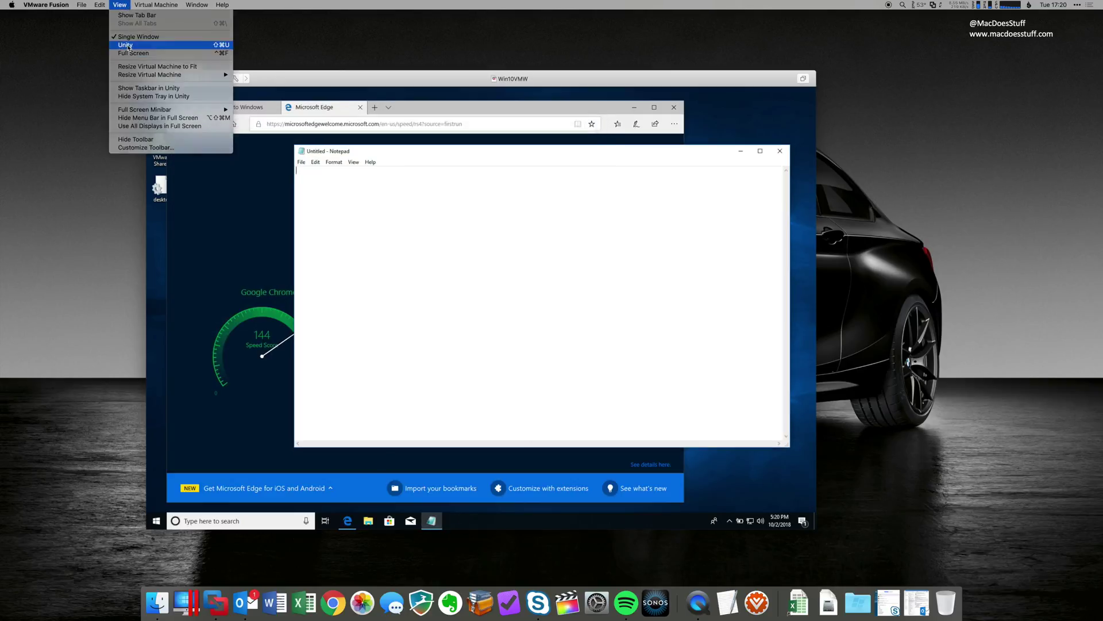
left_click(125, 45)
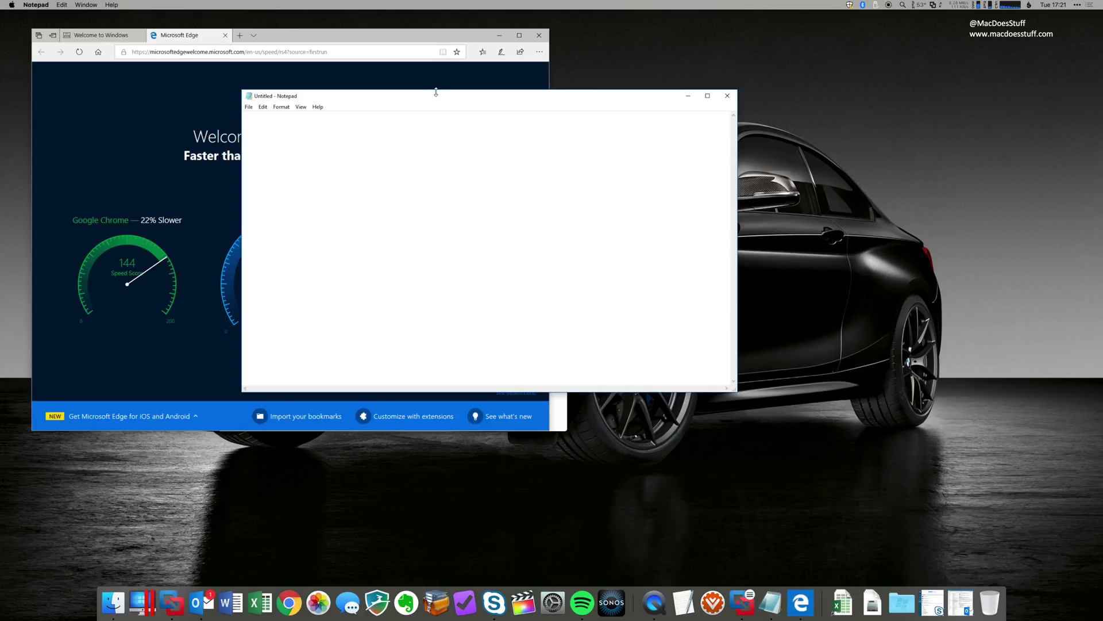
- Reposition the Notepad and Edge windows on the Mac desktop and launch Excel from the Dock
left_click_drag(438, 98, 643, 60)
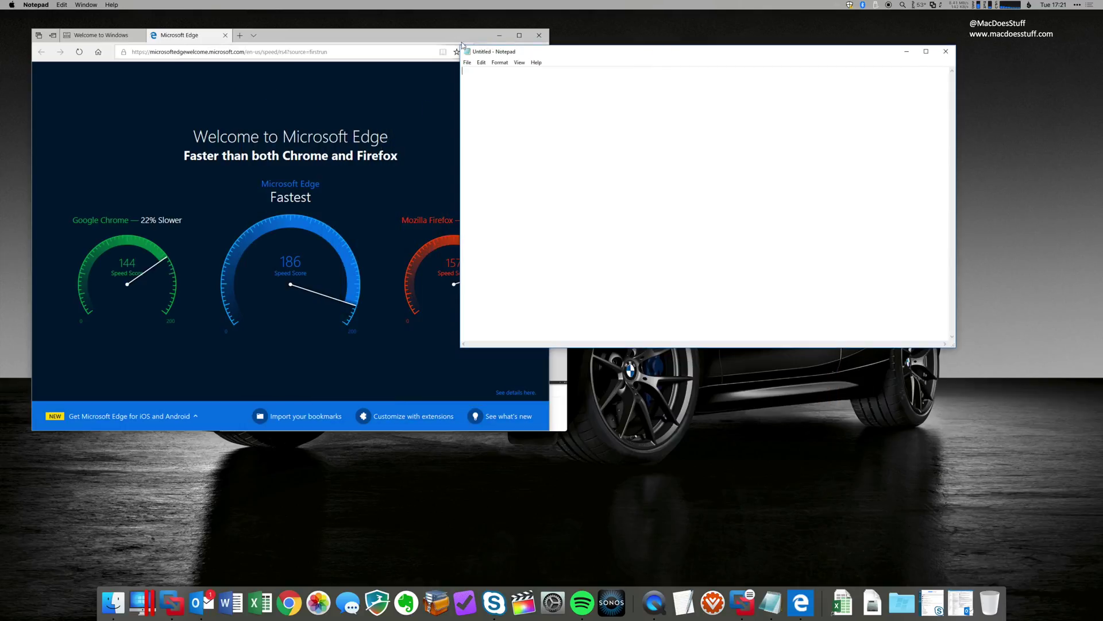
left_click_drag(444, 42, 427, 130)
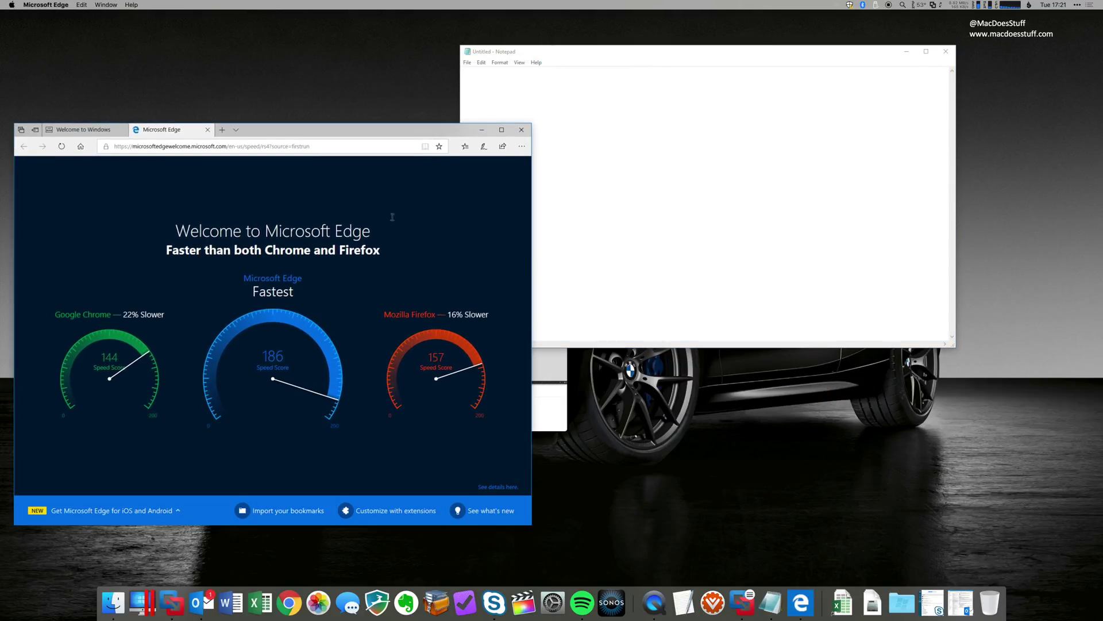
left_click(255, 610)
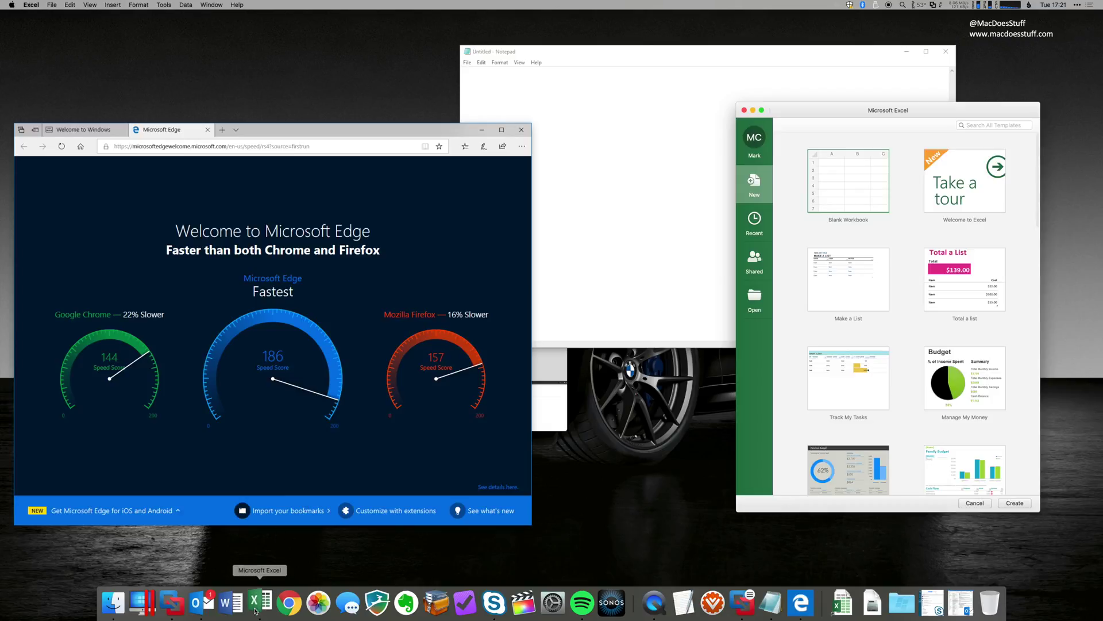
mouse_move(255, 610)
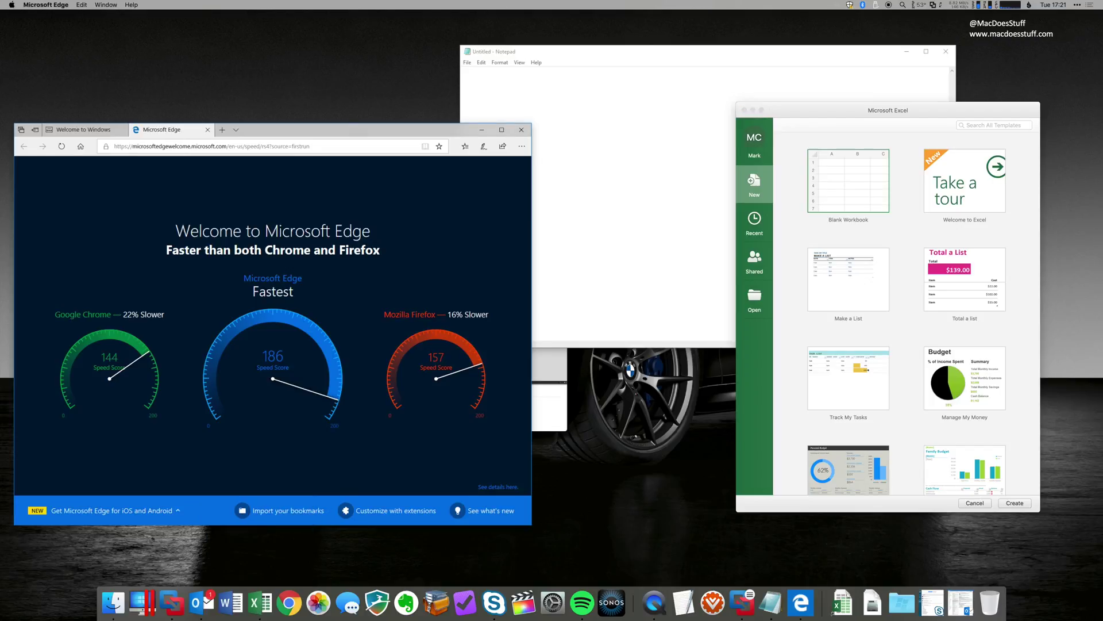
- Move Edge up-left and place the Excel template gallery beside it, higher and to the left
left_click_drag(354, 136, 339, 44)
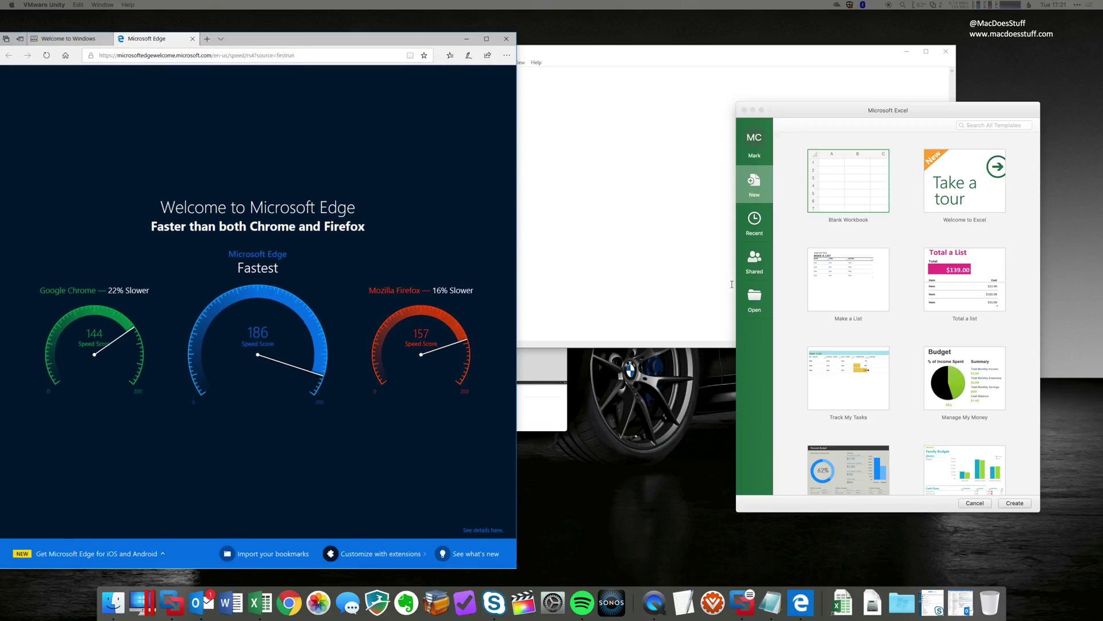
left_click(845, 117)
left_click_drag(844, 116, 644, 107)
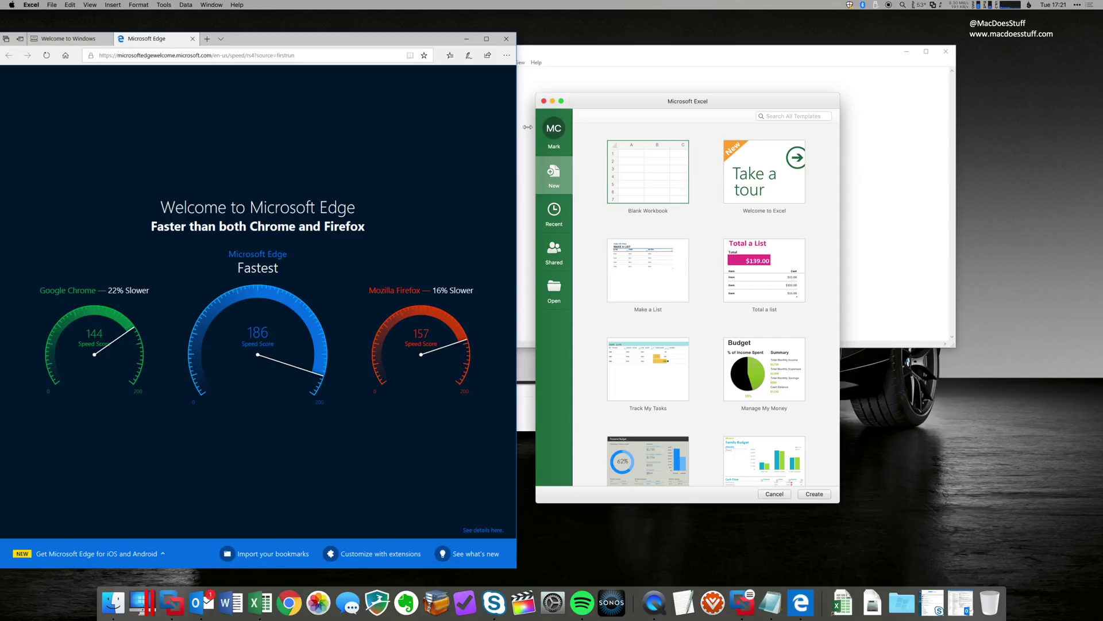
left_click_drag(635, 103, 628, 51)
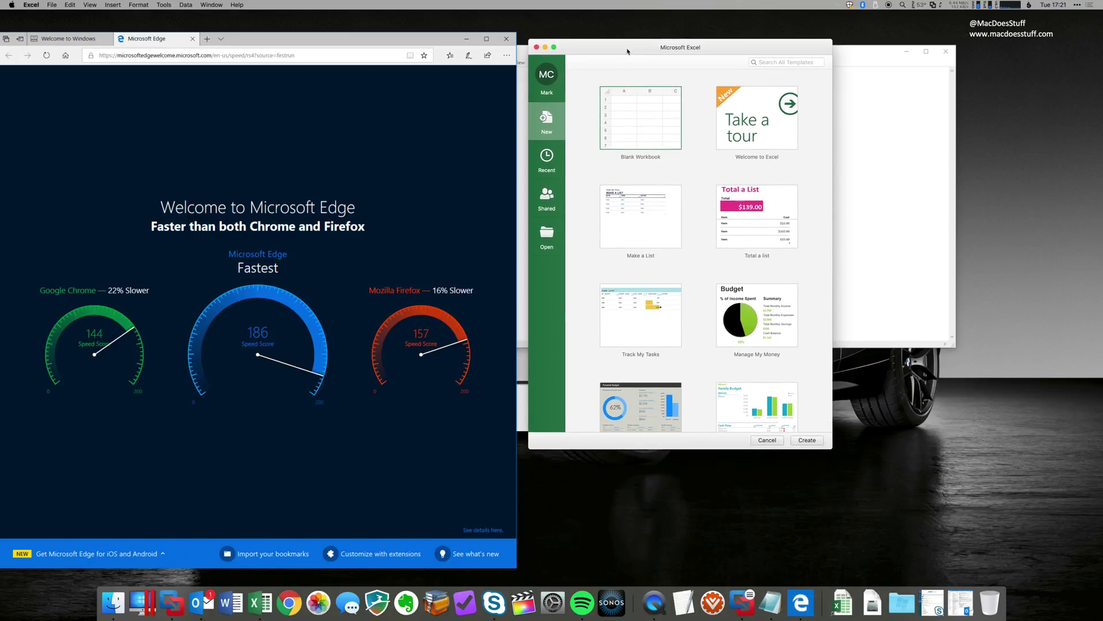
left_click(119, 5)
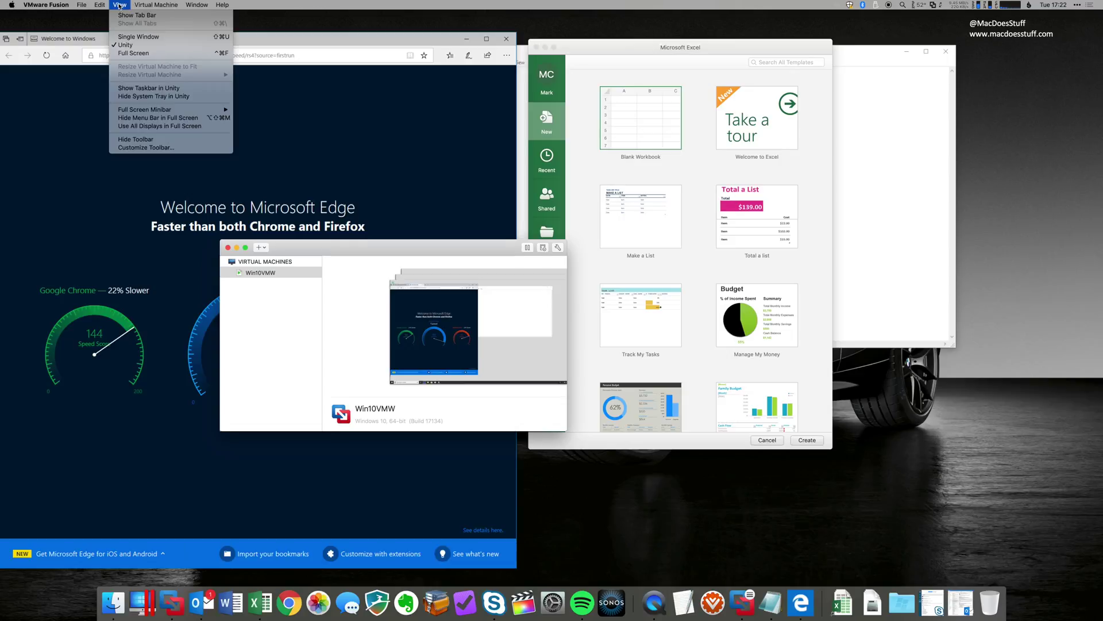
- Return Win10VMW to Single Window view, close Edge with all its tabs, and move Excel's gallery aside
left_click(138, 39)
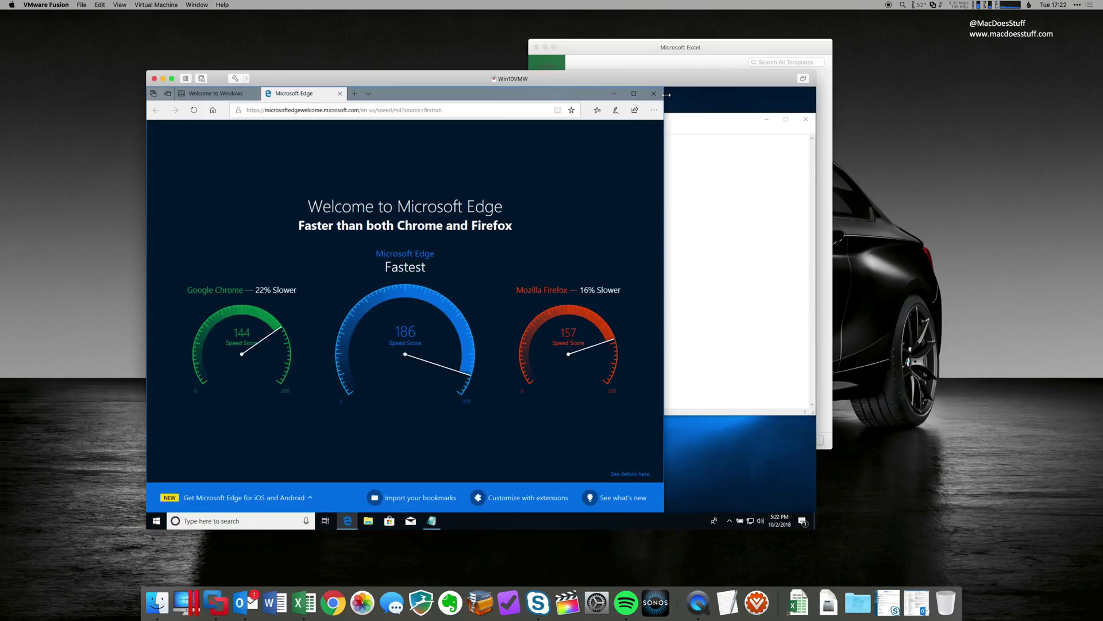
left_click(653, 93)
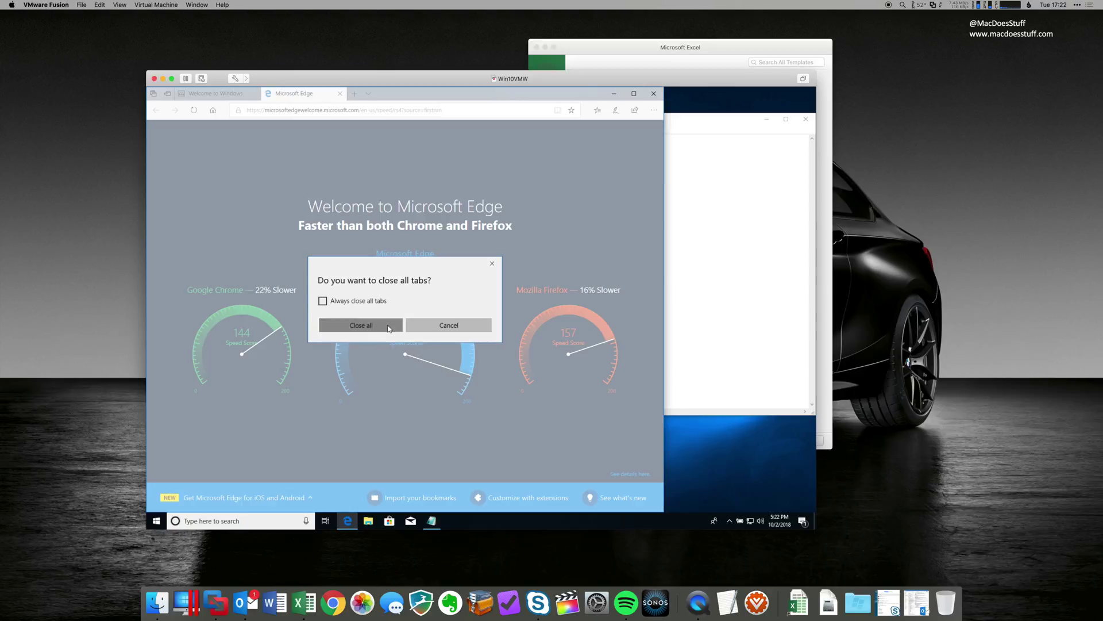
left_click(389, 328)
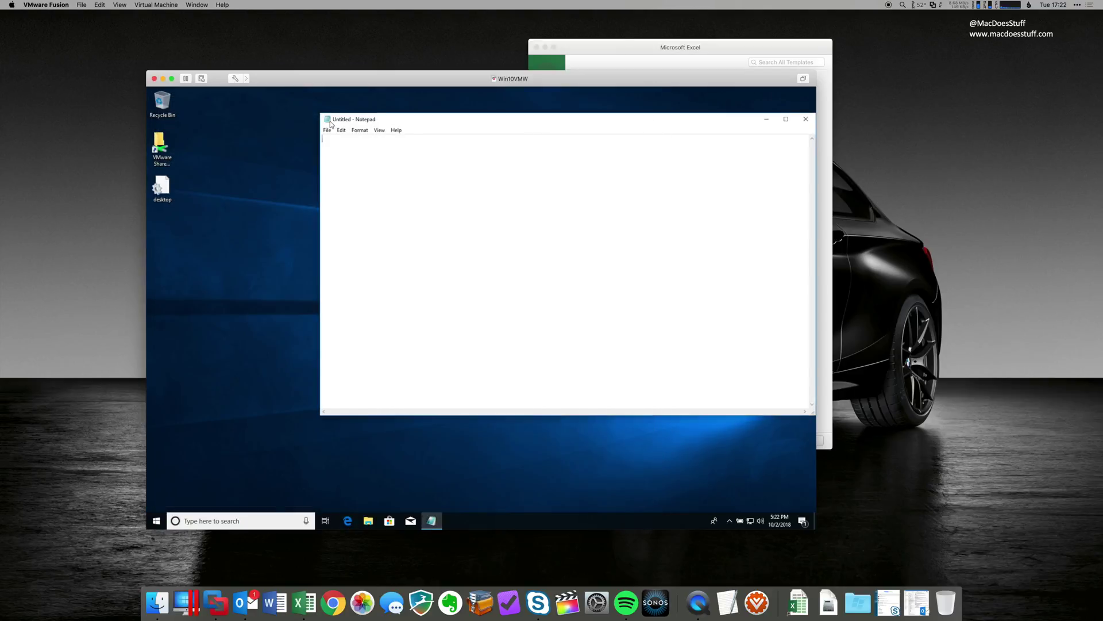
left_click_drag(622, 45, 757, 58)
key("super+h")
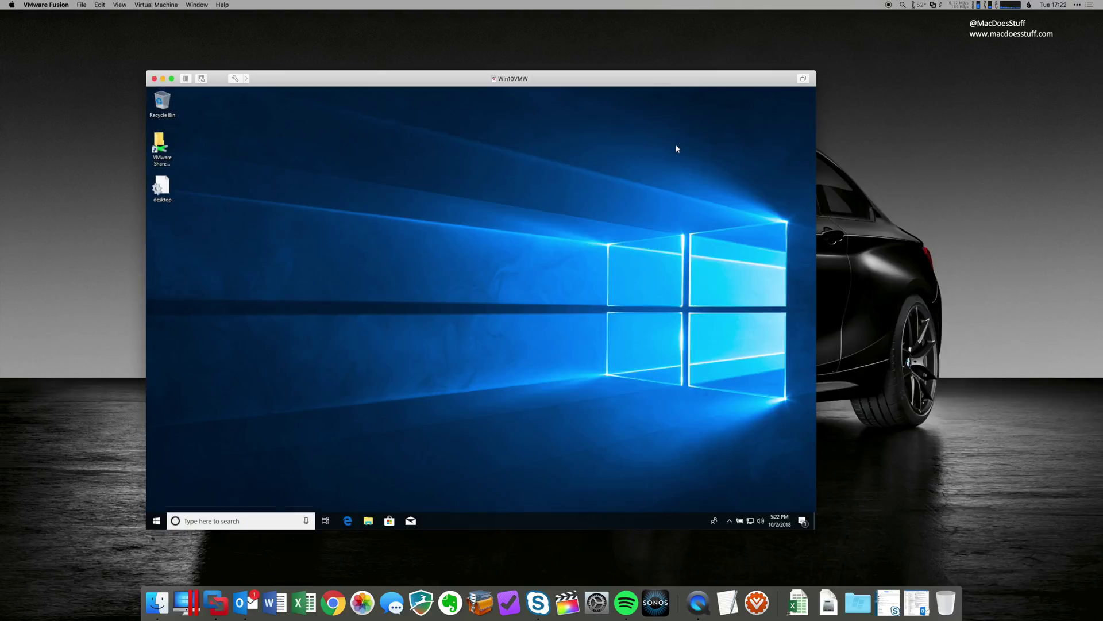